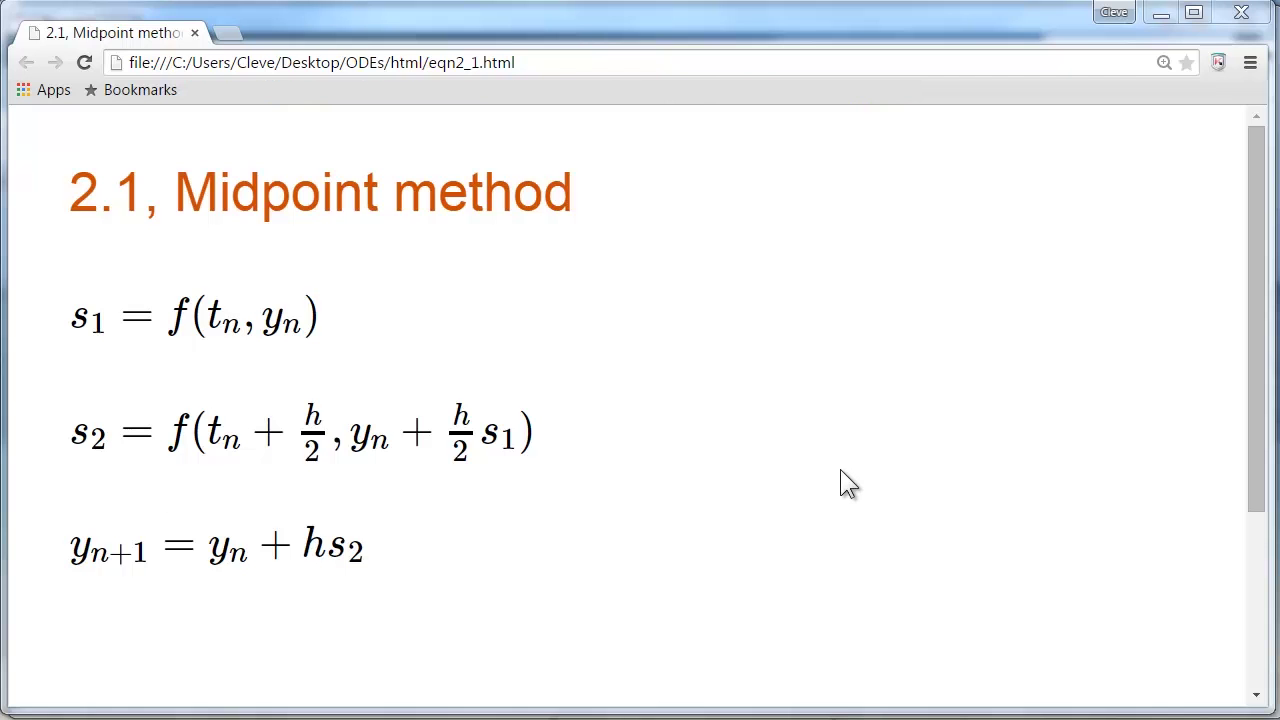
Step: List the ode2 source code in the Command Window with type ode2
{"action": "type", "text": "type ode2"}
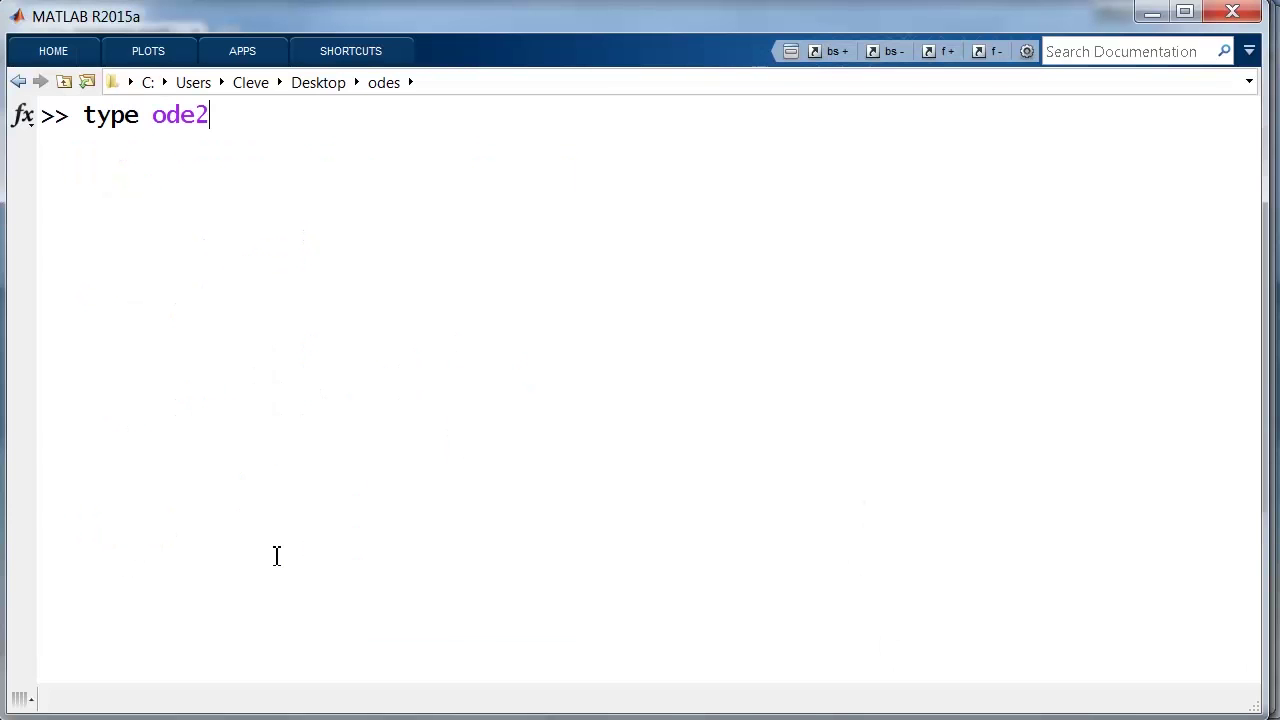
{"action": "key", "text": "Return"}
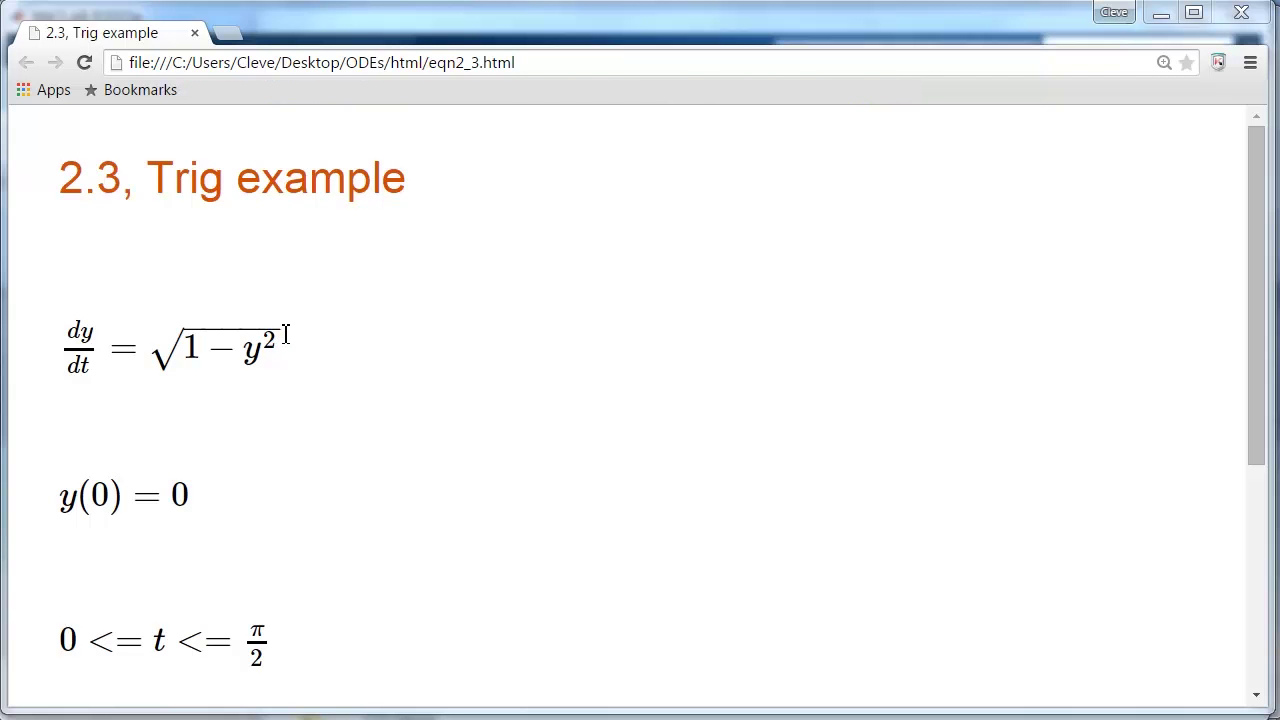
Step: Scroll the Trig example page down to its solution y(t) = sin t
{"action": "scroll", "coordinate": [366, 322], "scroll_direction": "down", "scroll_amount": 2}
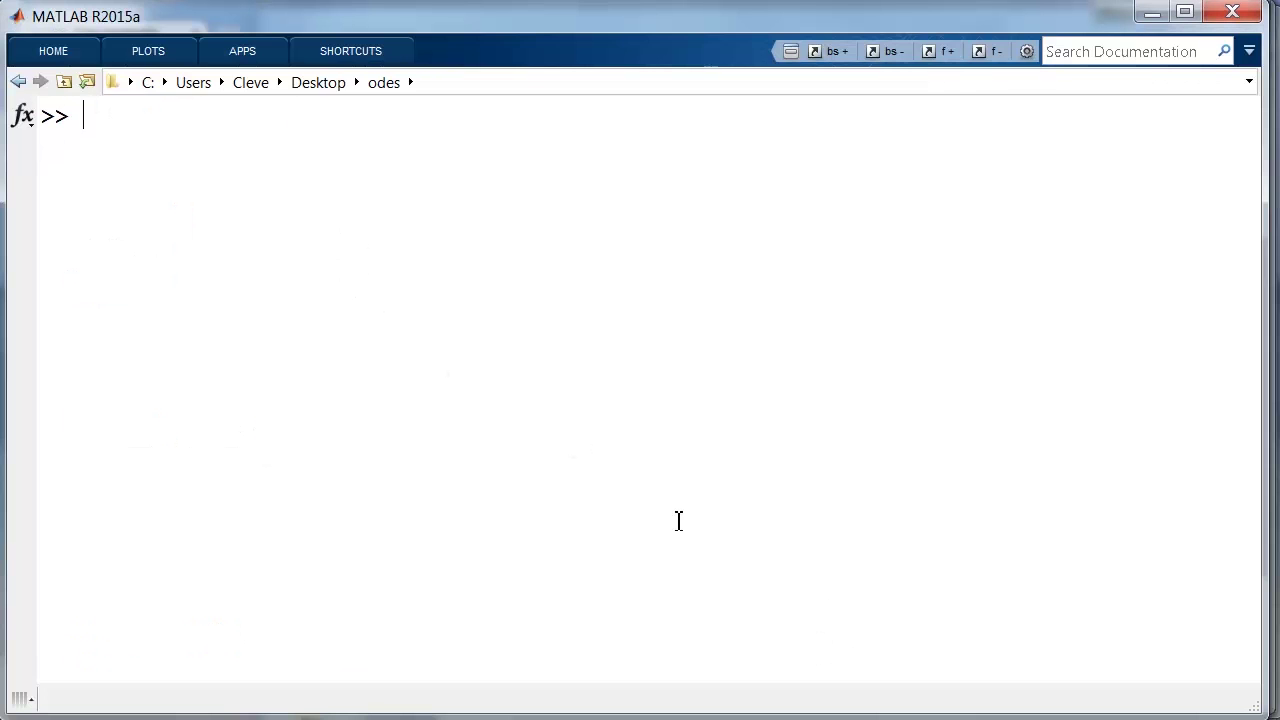
Step: Define F = @(t,y) sqrt(1-y^2), t0 = 0 and h = pi/32
{"action": "type", "text": "F = @(t,y) sqrt(1-y^2)"}
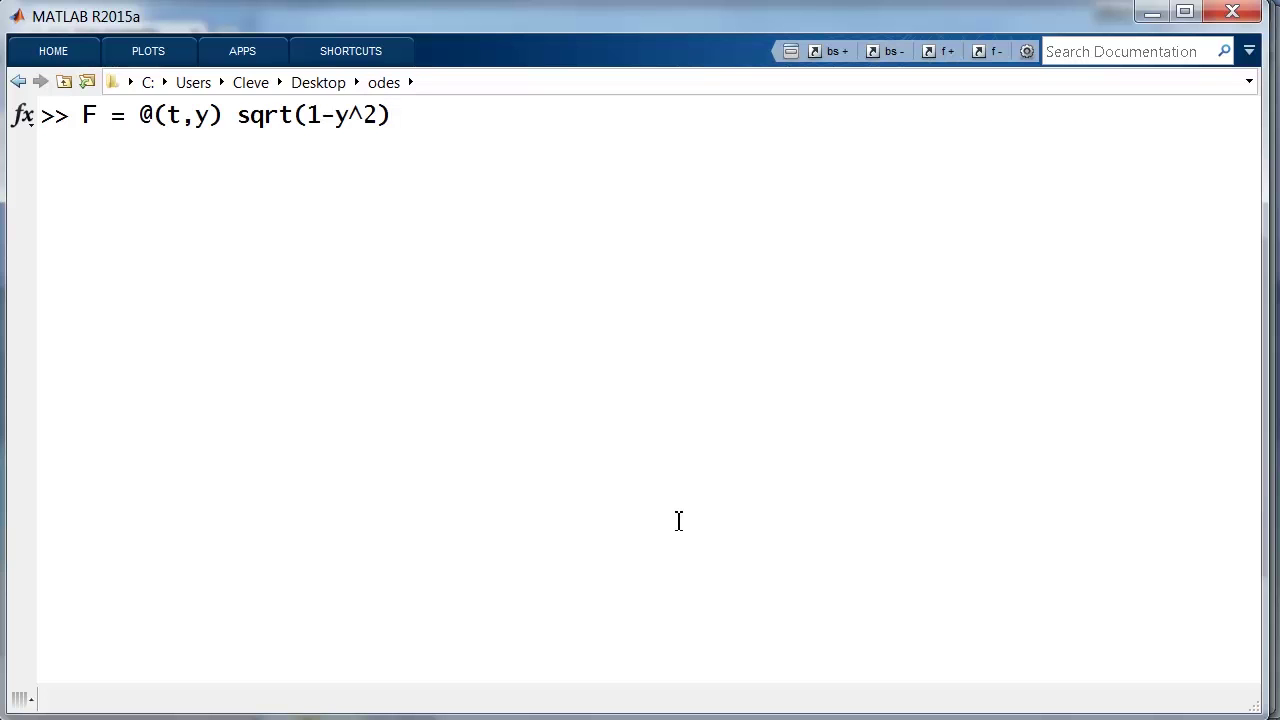
{"action": "key", "text": "Return"}
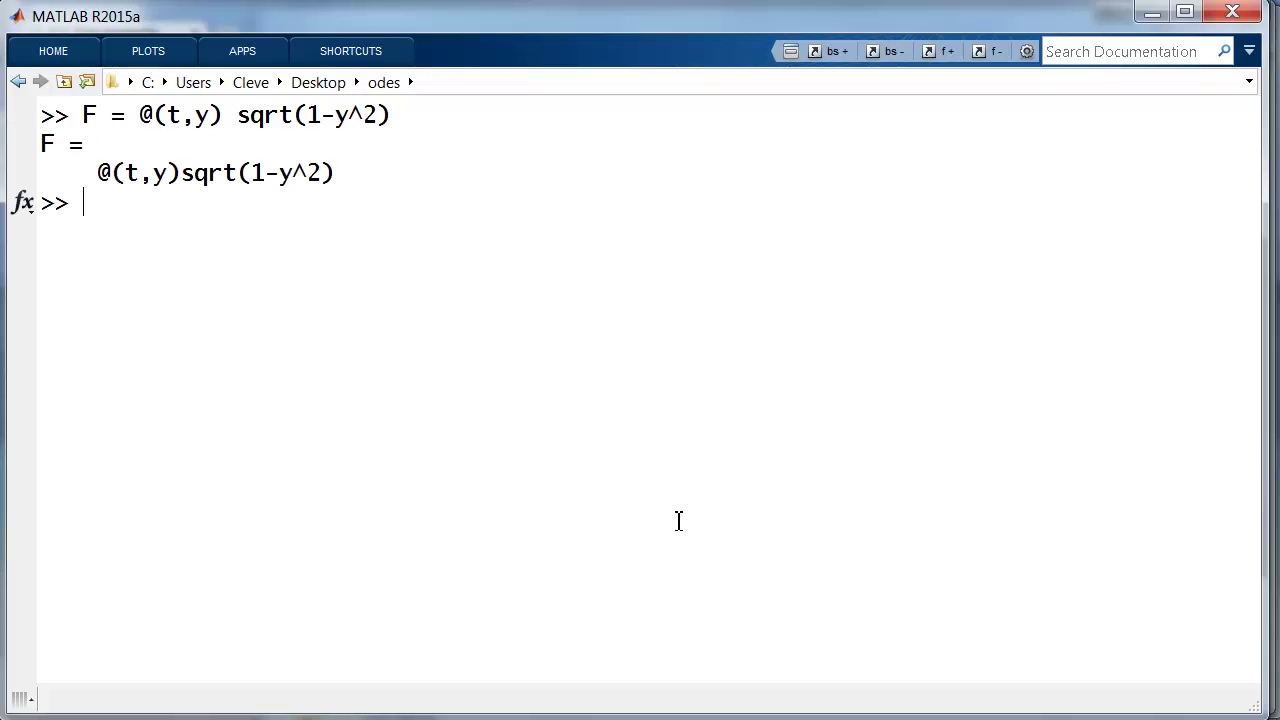
{"action": "type", "text": "t0 = 0"}
{"action": "key", "text": "Return"}
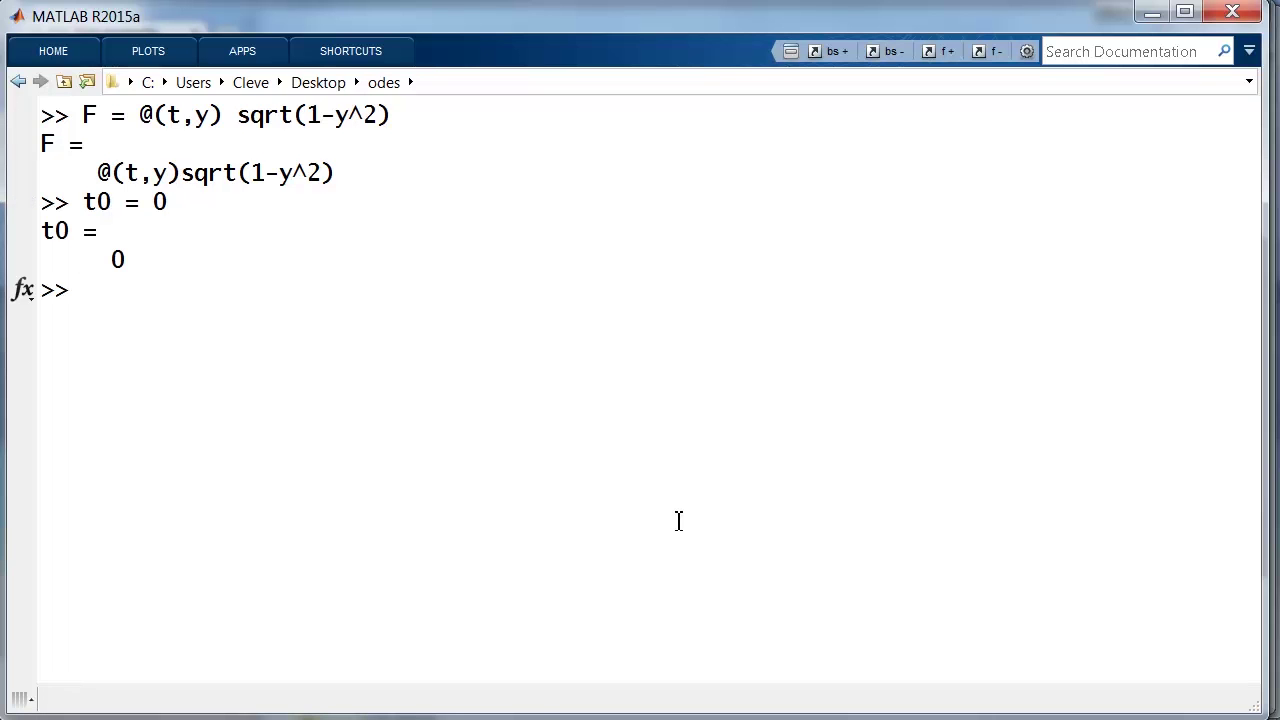
{"action": "type", "text": "h = pi/32"}
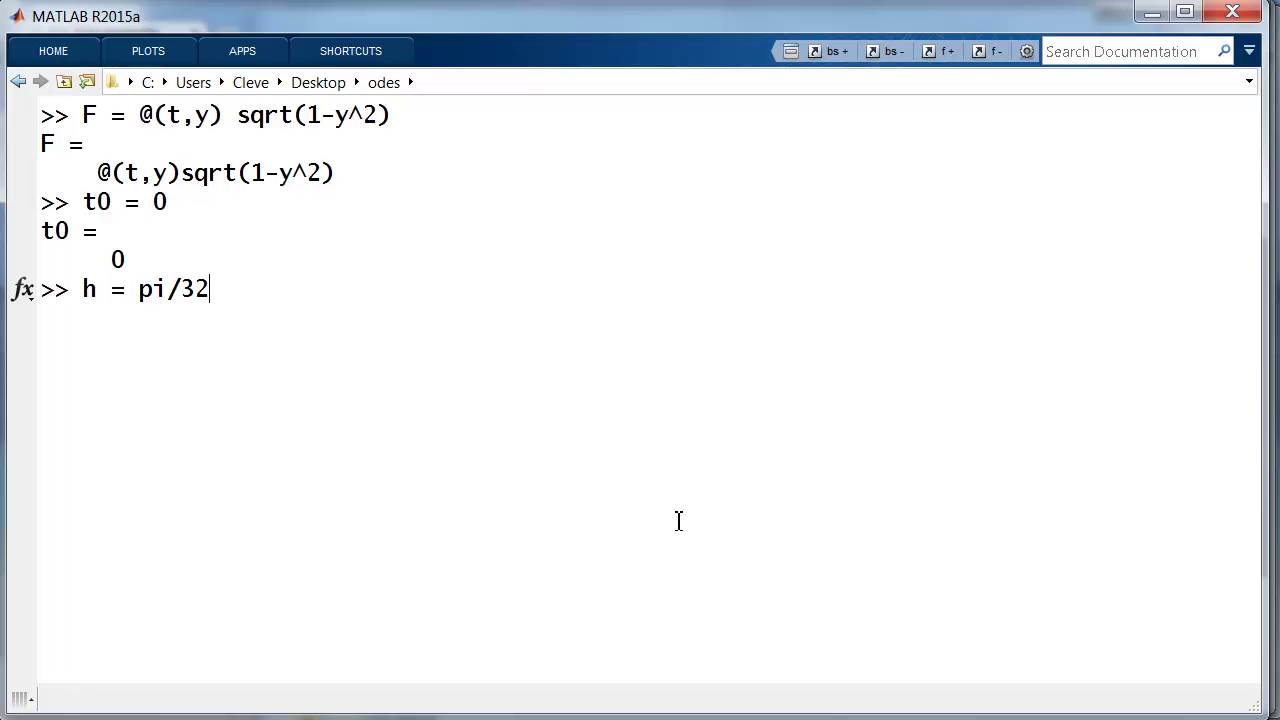
{"action": "key", "text": "Return"}
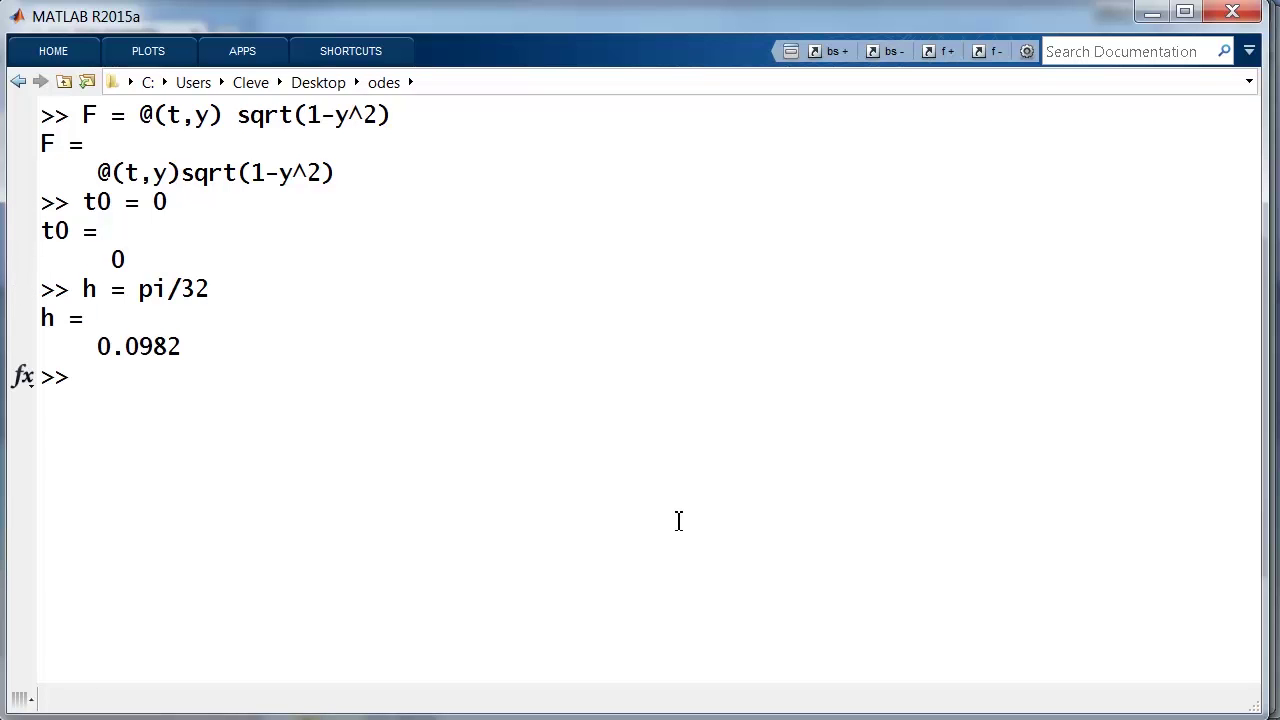
Step: Set tfinal = pi/2 and y0 = 0, then solve with y = ode2(F,t0,h,tfinal,0)
{"action": "type", "text": "tfinal = pi/2"}
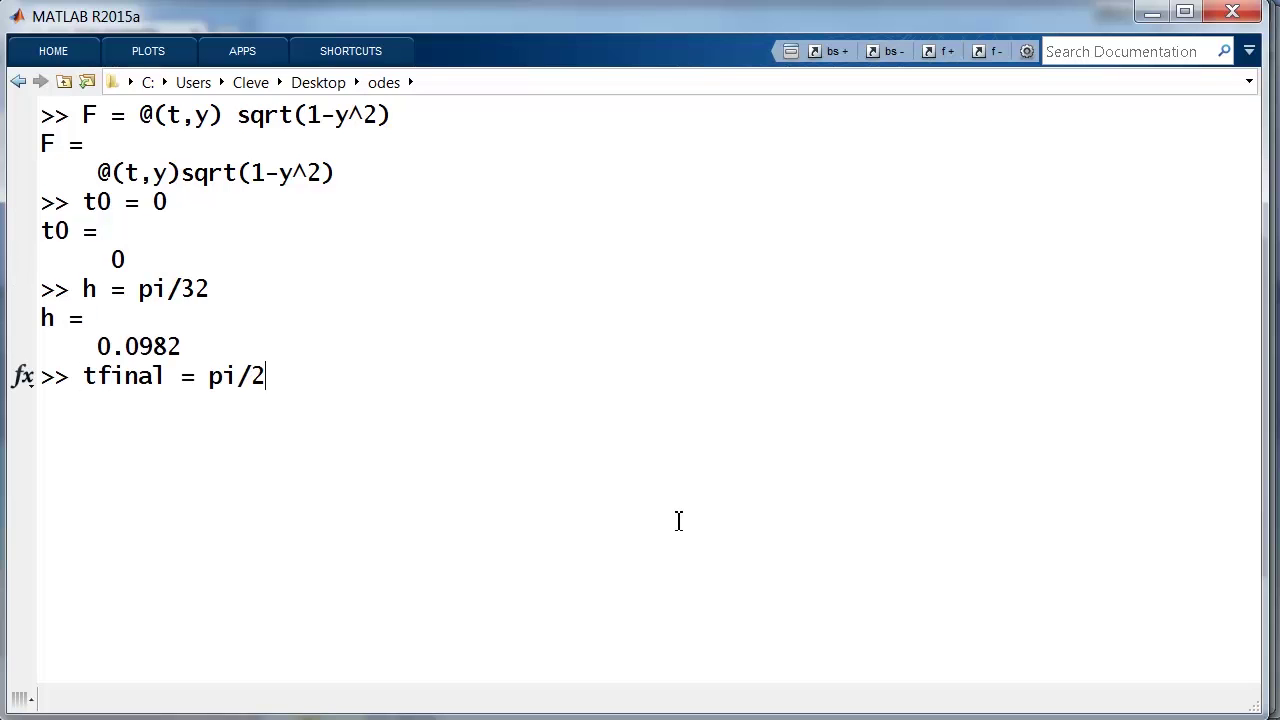
{"action": "key", "text": "Return"}
{"action": "type", "text": "y0 "}
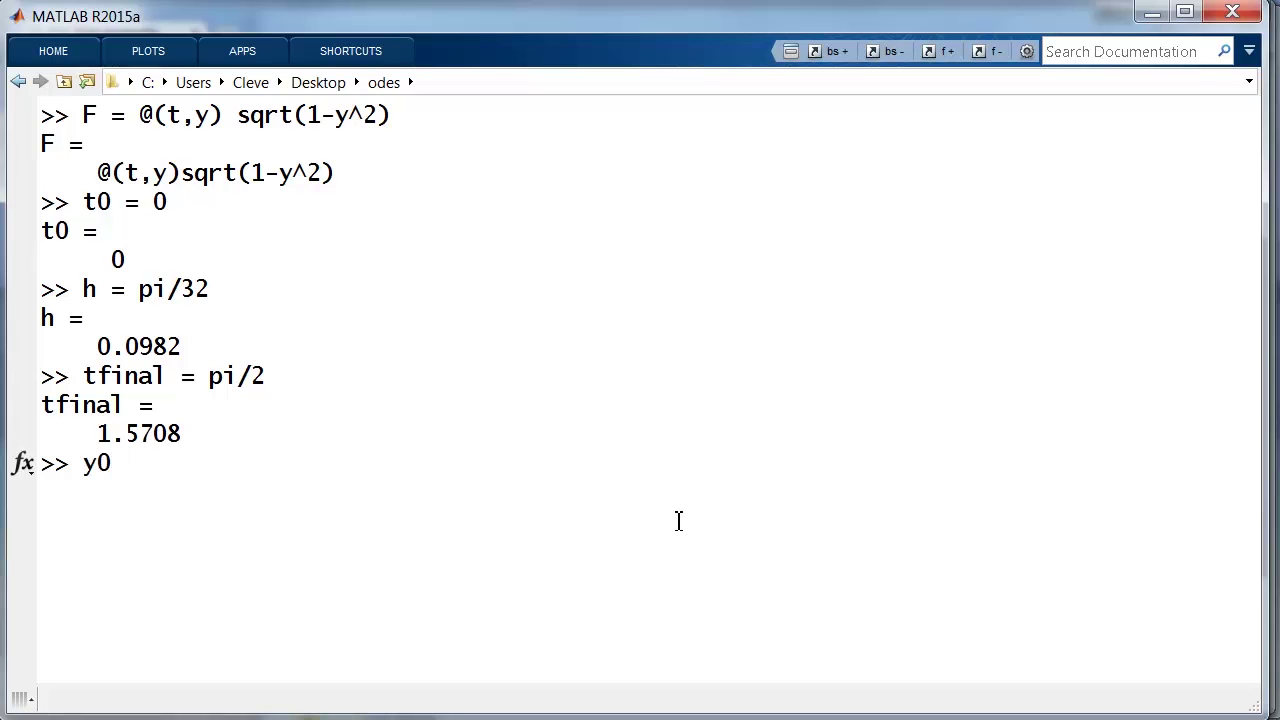
{"action": "type", "text": "= 0"}
{"action": "key", "text": "Return"}
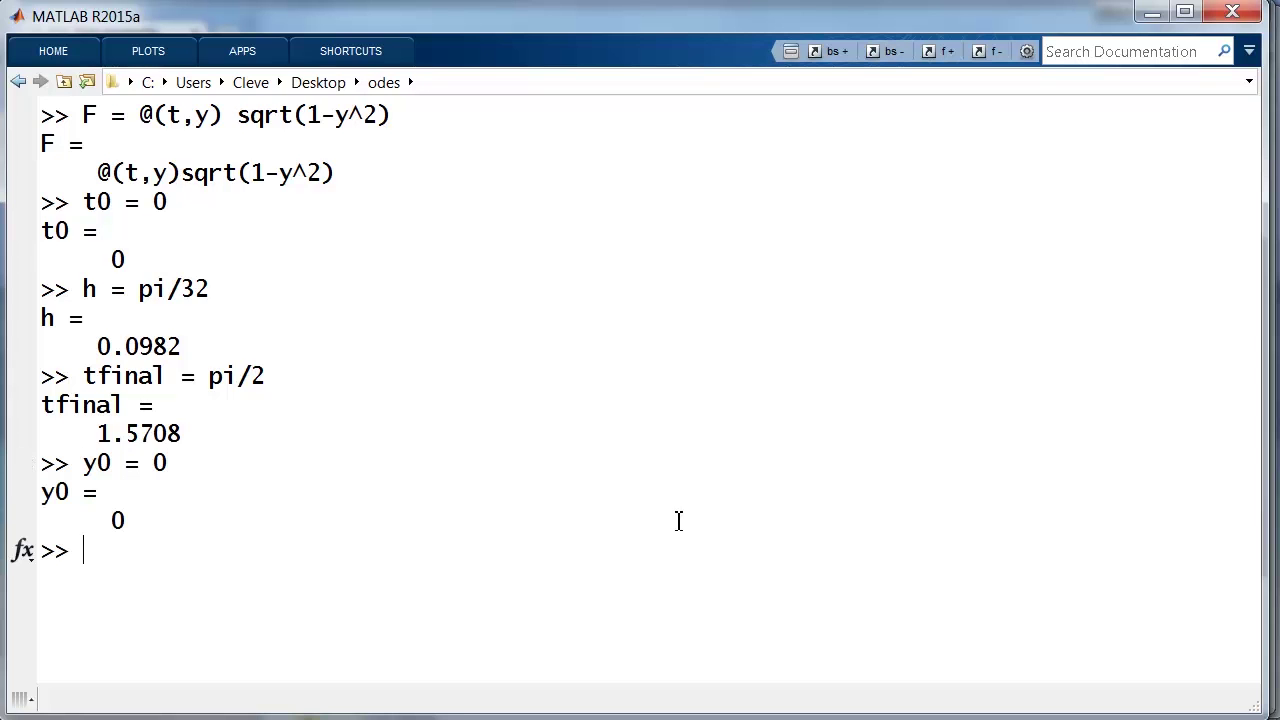
{"action": "type", "text": "y = ode2(F,t0,h,tfinal,0)"}
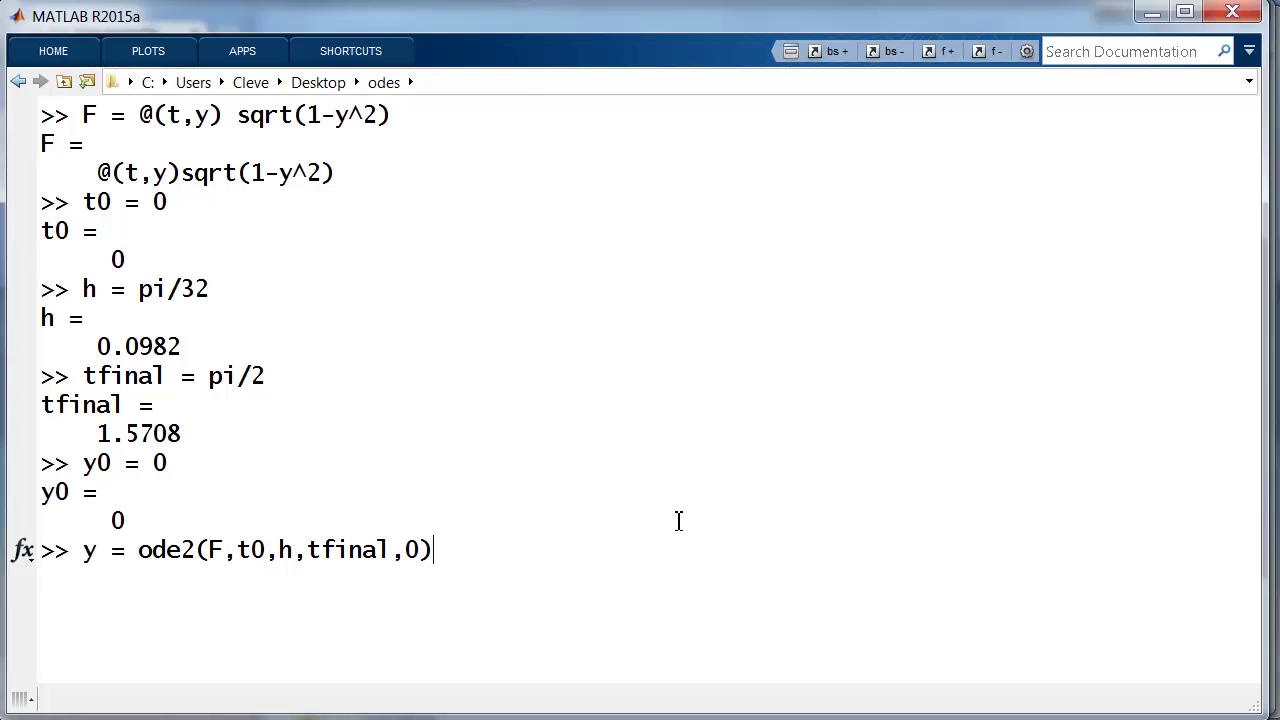
{"action": "key", "text": "Return"}
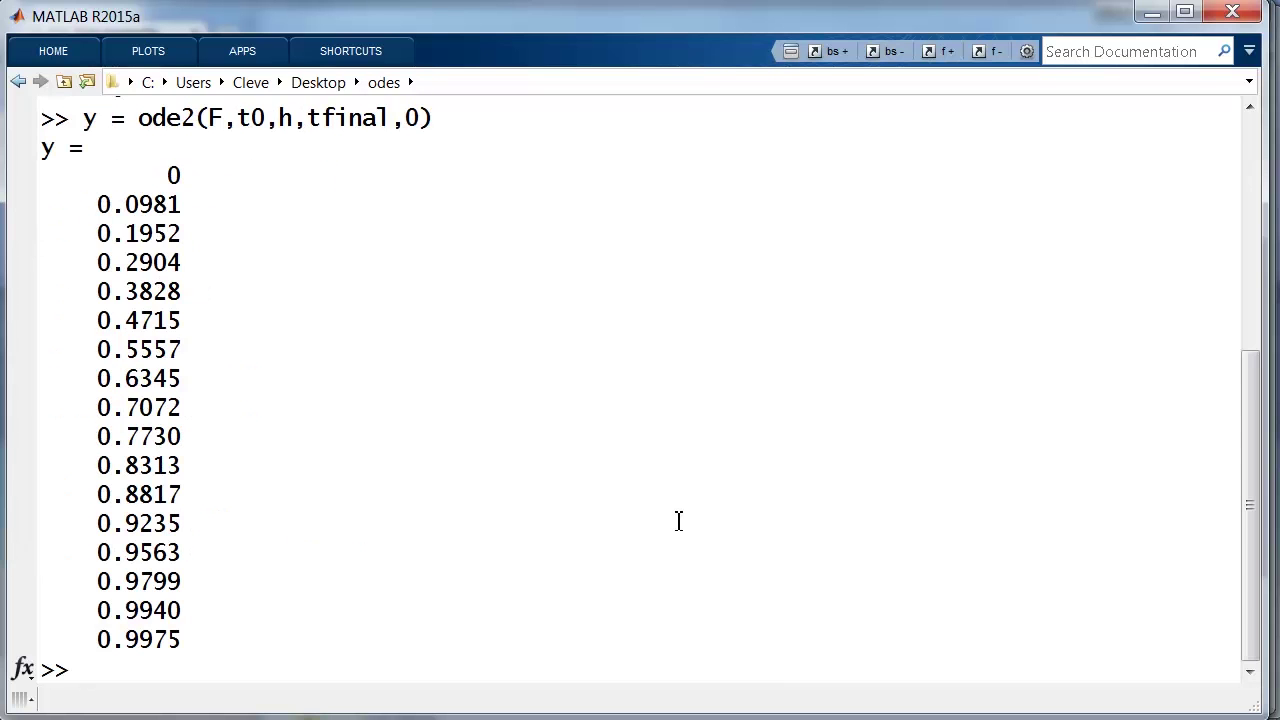
Step: Compute the time column t = (0:h:tfinal)' and plot y against t with 'o-' markers
{"action": "type", "text": "t"}
{"action": "key", "text": "Up"}
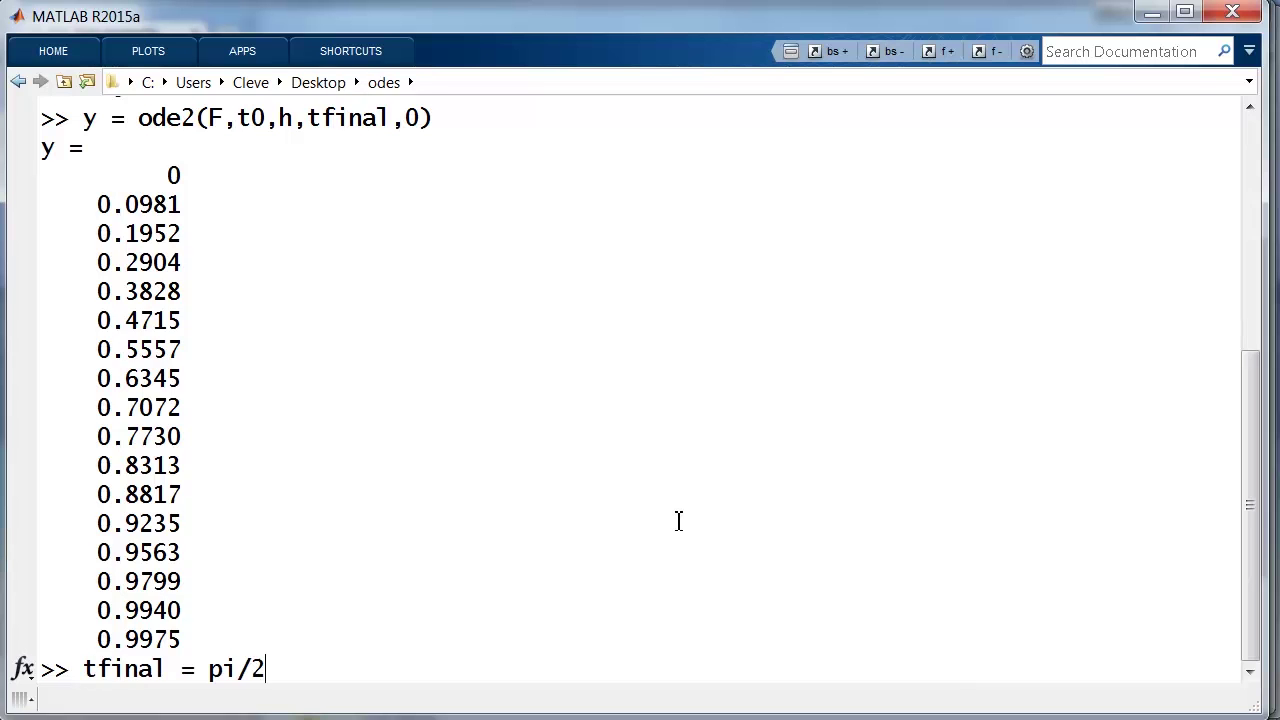
{"action": "key", "text": "Up"}
{"action": "key", "text": "Up"}
{"action": "key", "text": "BackSpace"}
{"action": "type", "text": "'"}
{"action": "key", "text": "Return"}
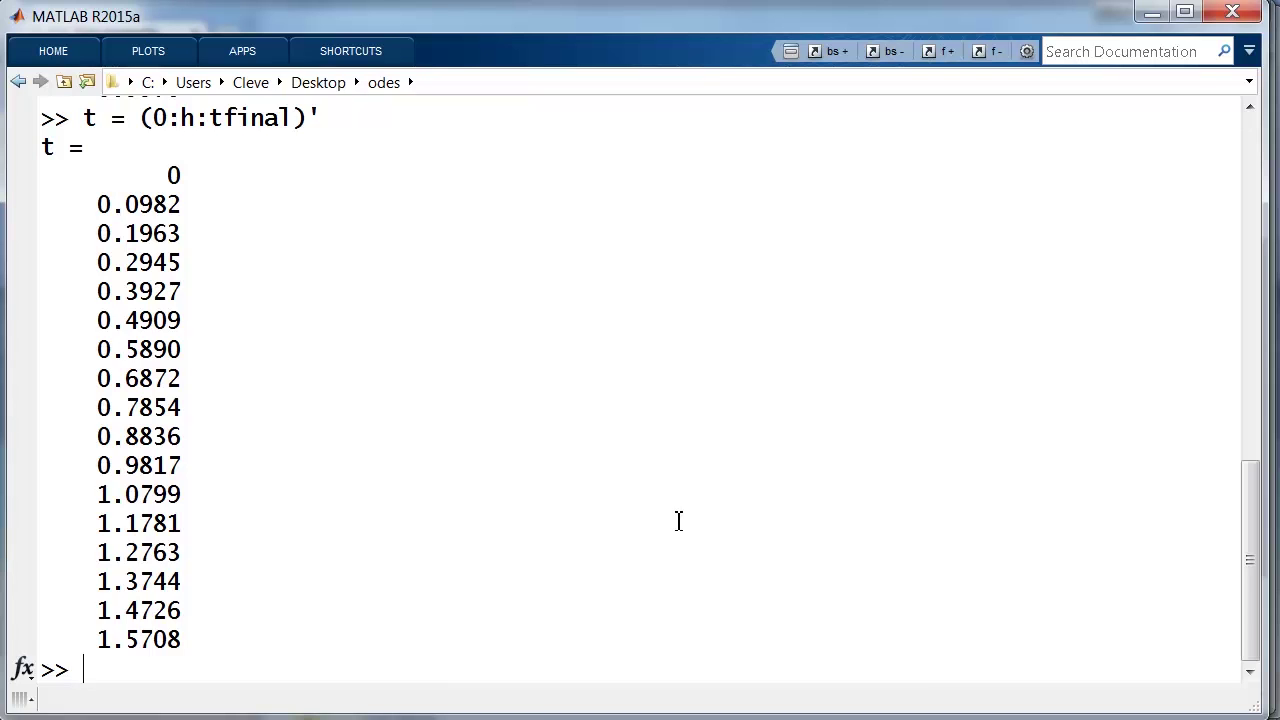
{"action": "type", "text": "plot(t,y,'o-')"}
{"action": "key", "text": "Return"}
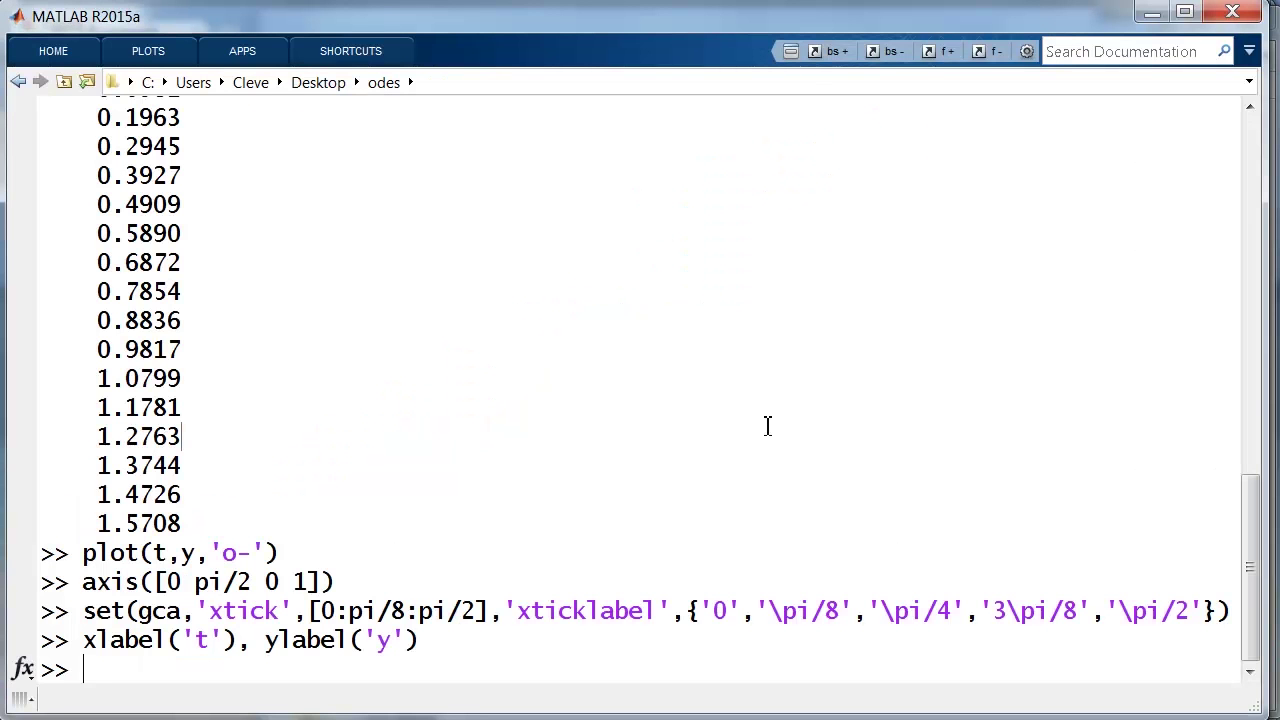
Step: Display the 17 computed y values, 0 to 0.9975, once more
{"action": "type", "text": "y"}
{"action": "key", "text": "Return"}
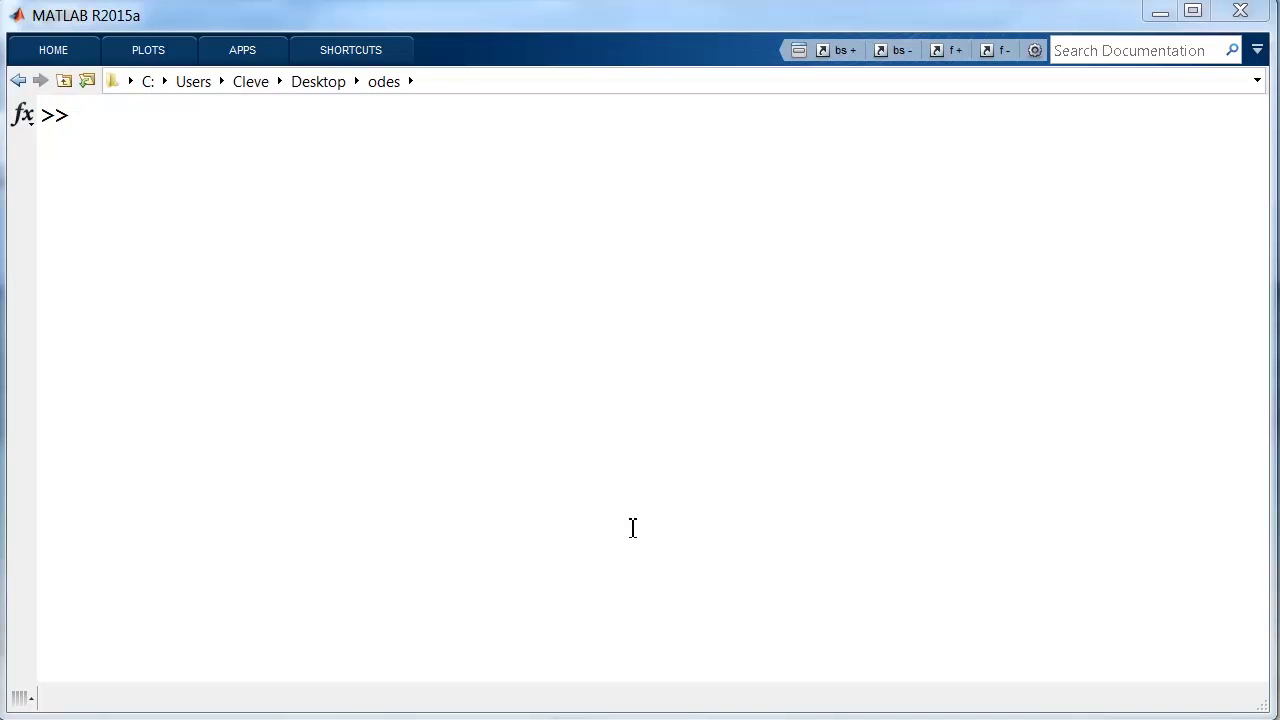
Step: Define the growth problem F = 2*y with t0 = 0, h = 1, tfinal = 3, y0 = 10
{"action": "left_click", "coordinate": [632, 526]}
{"action": "type", "text": "F = @(t,y) 2*y"}
{"action": "key", "text": "Return"}
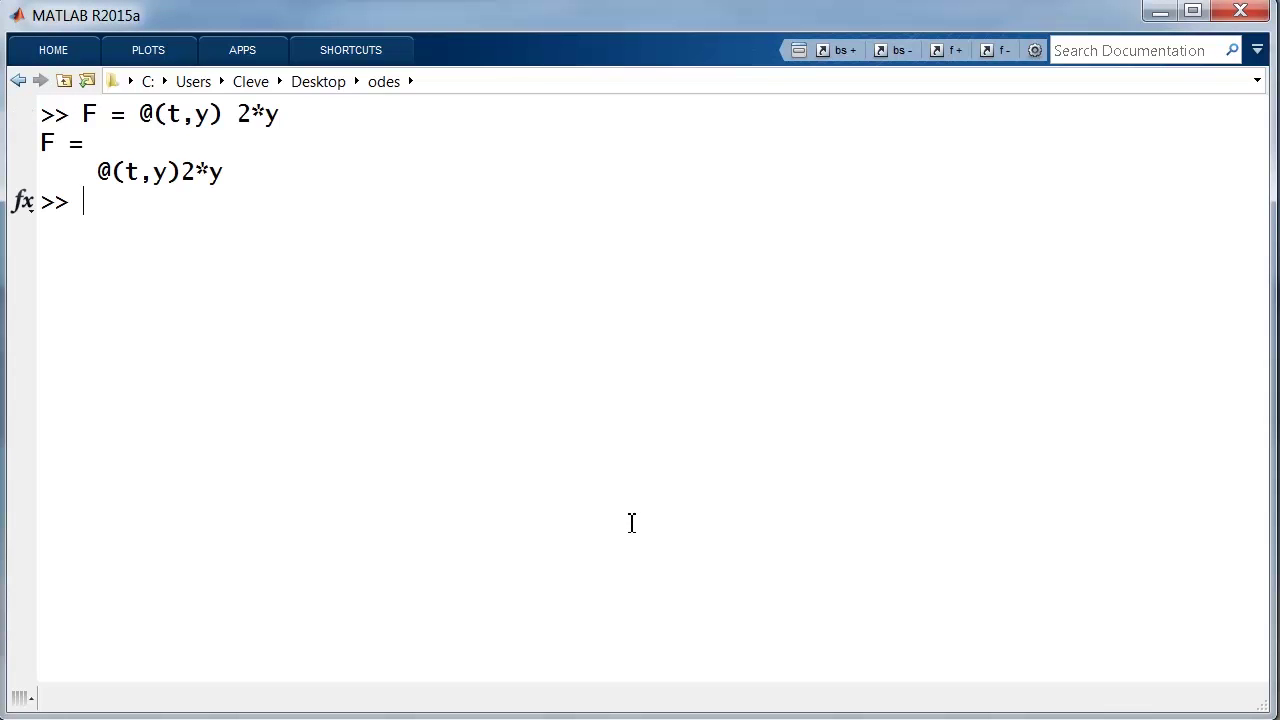
{"action": "type", "text": "t0 = 0"}
{"action": "key", "text": "Return"}
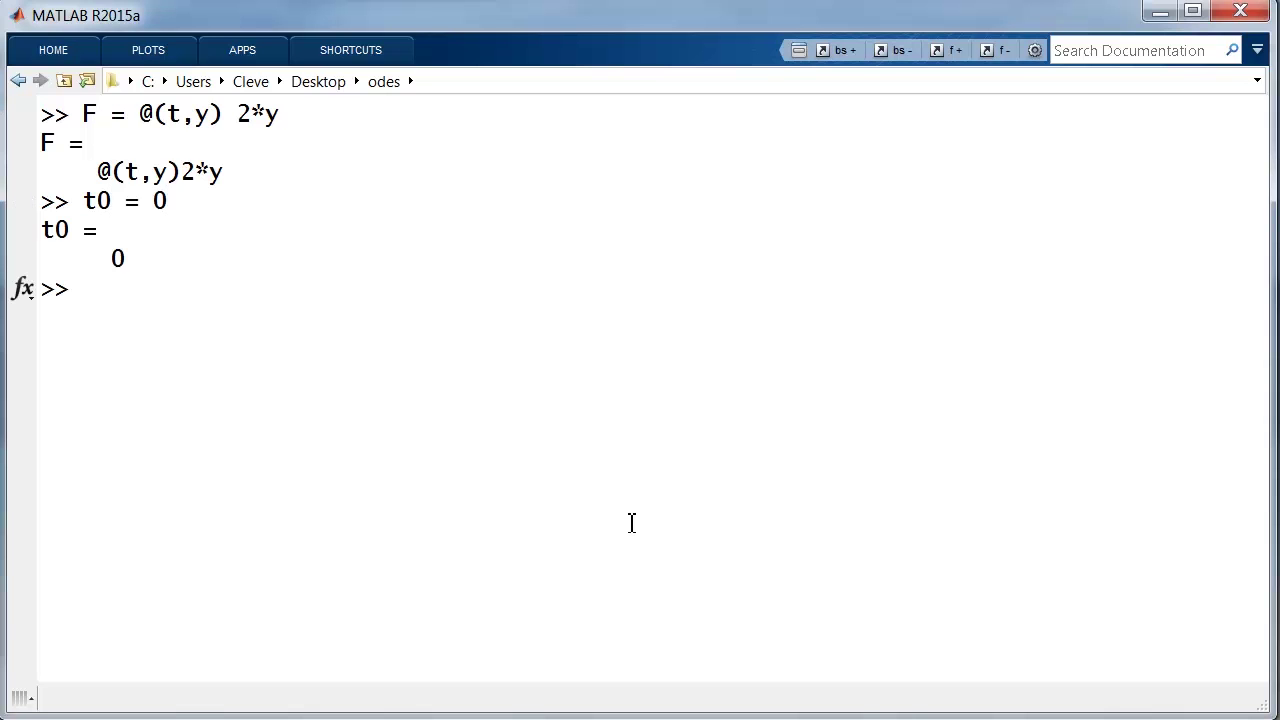
{"action": "type", "text": "h = 1"}
{"action": "key", "text": "Return"}
{"action": "type", "text": "tfinal = 3"}
{"action": "key", "text": "Return"}
{"action": "type", "text": "y0 = 10"}
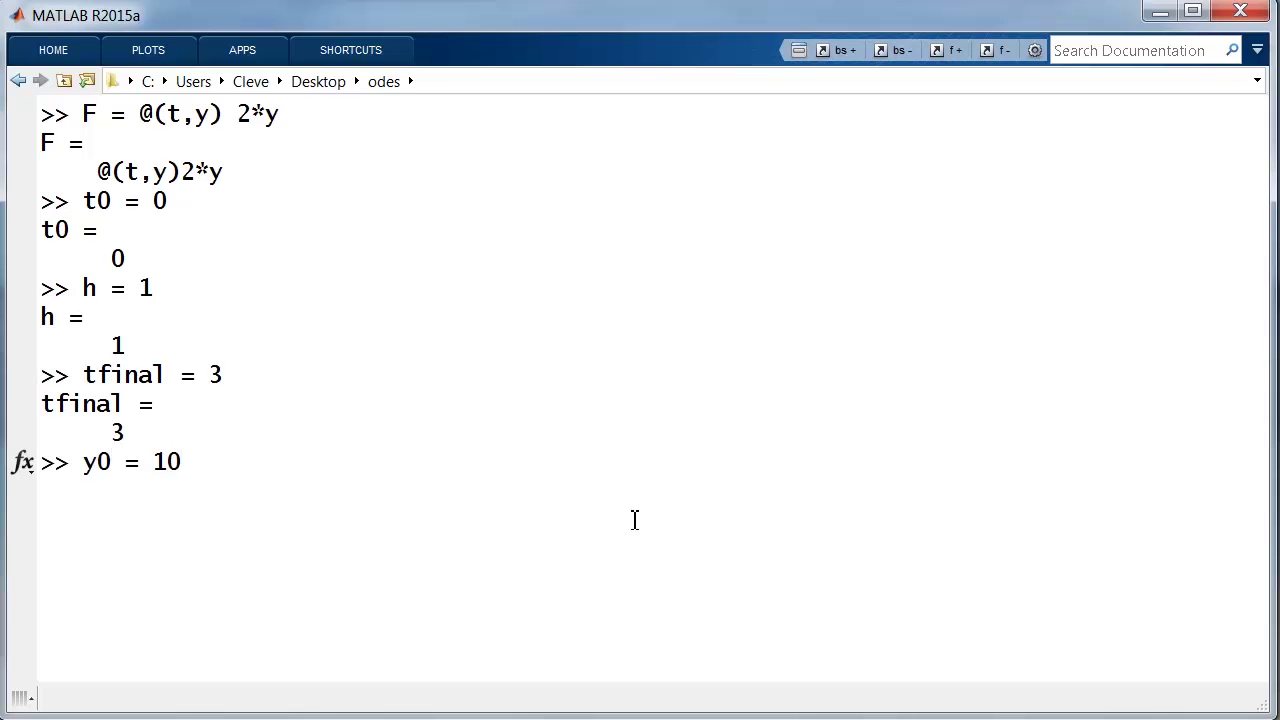
{"action": "key", "text": "Return"}
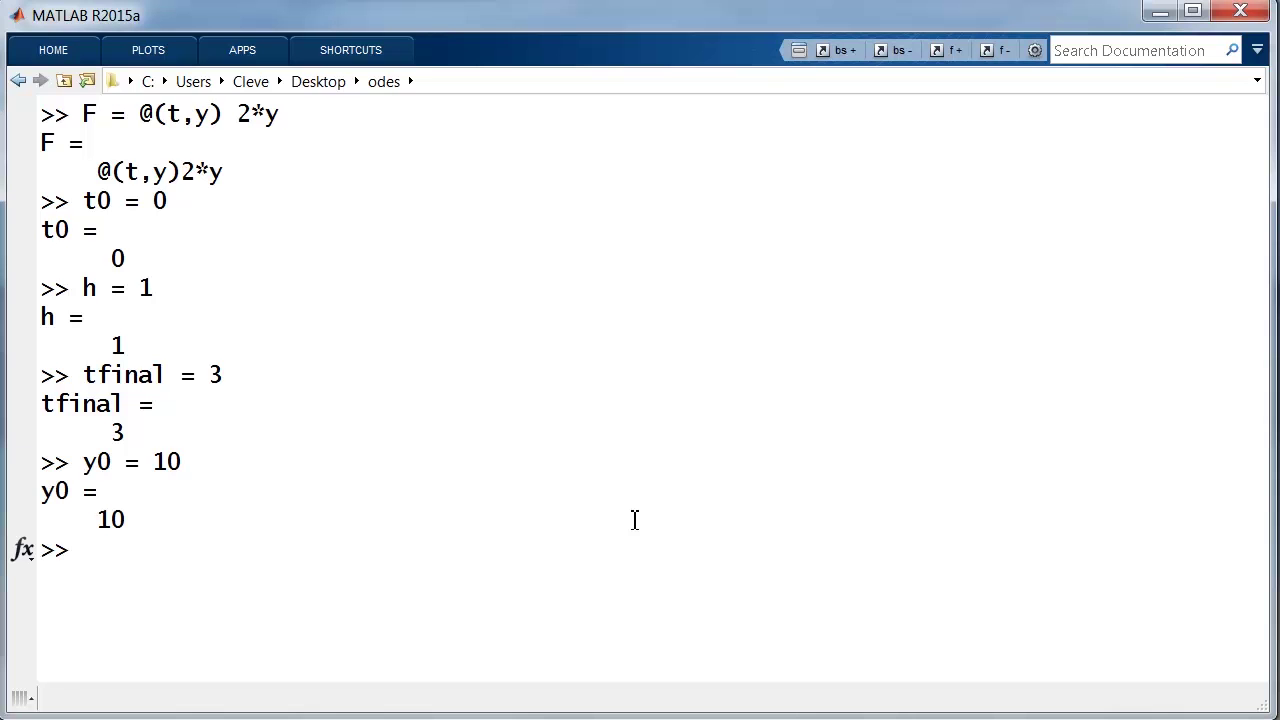
Step: Rerun the recalled ode2 call on the growth equation and launch midpoint_steps in Figure 2
{"action": "type", "text": "od"}
{"action": "key", "text": "Up"}
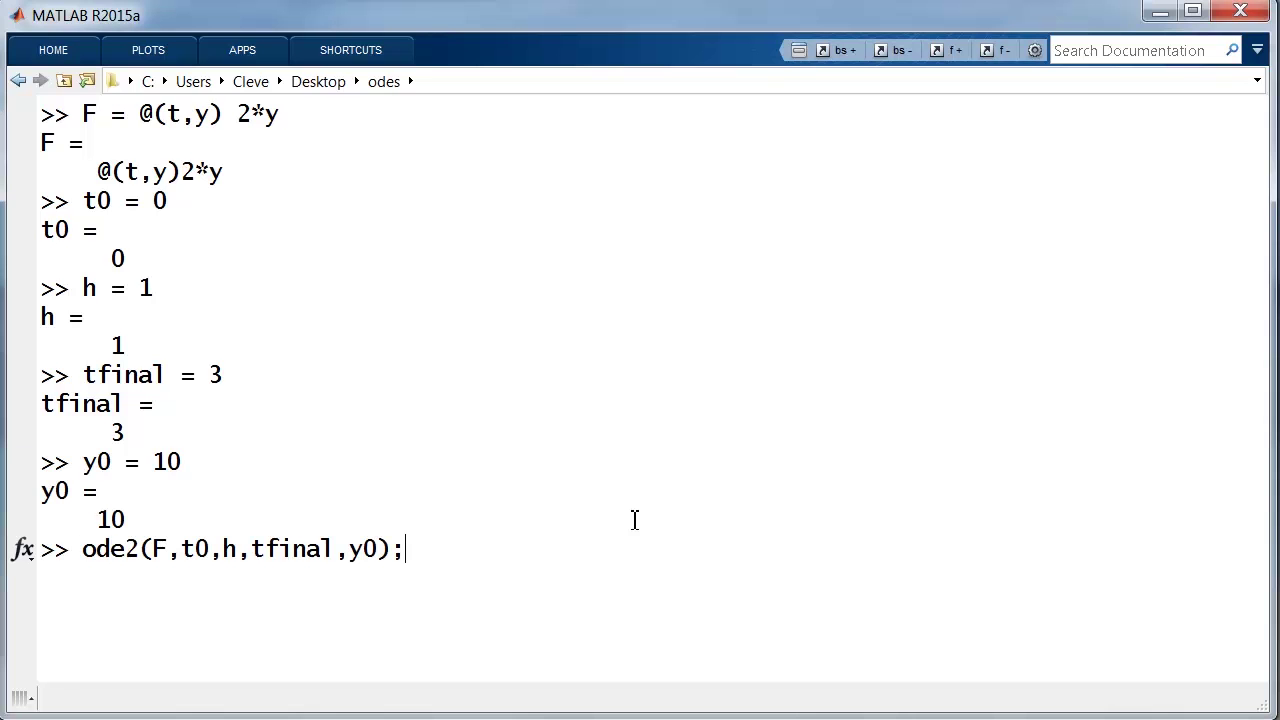
{"action": "key", "text": "Return"}
{"action": "type", "text": "midpoint_steps"}
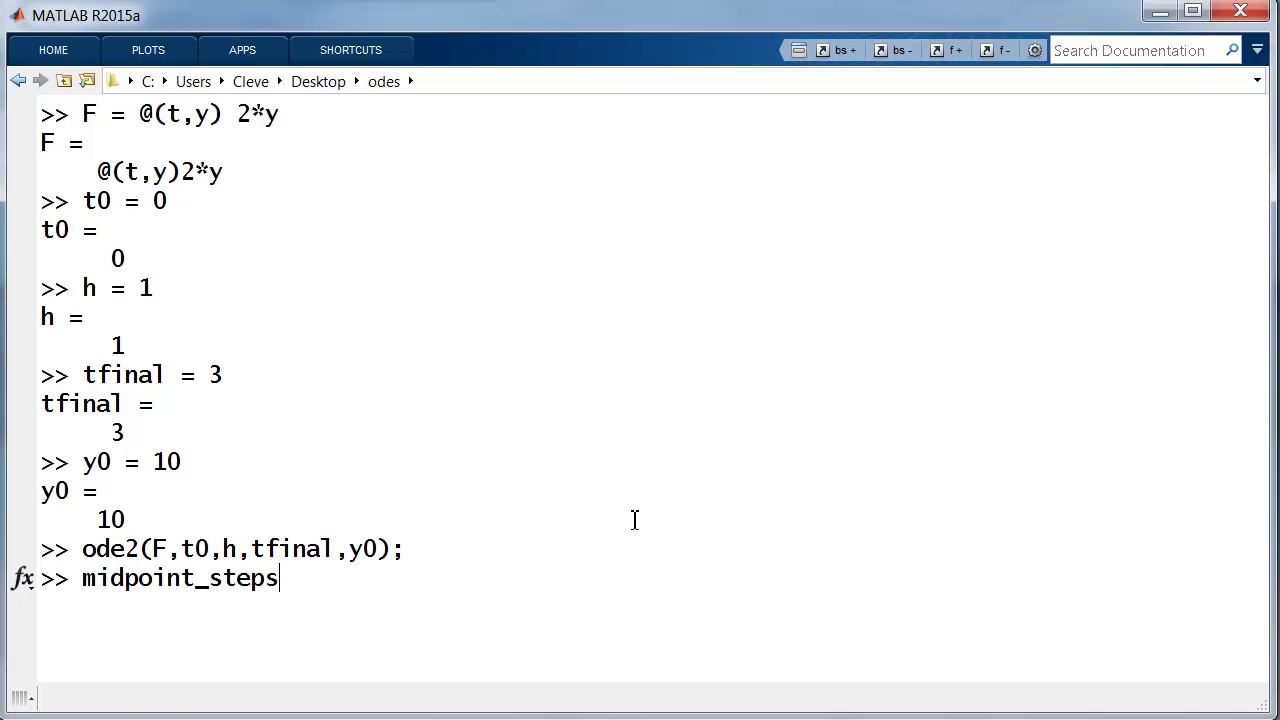
{"action": "key", "text": "Return"}
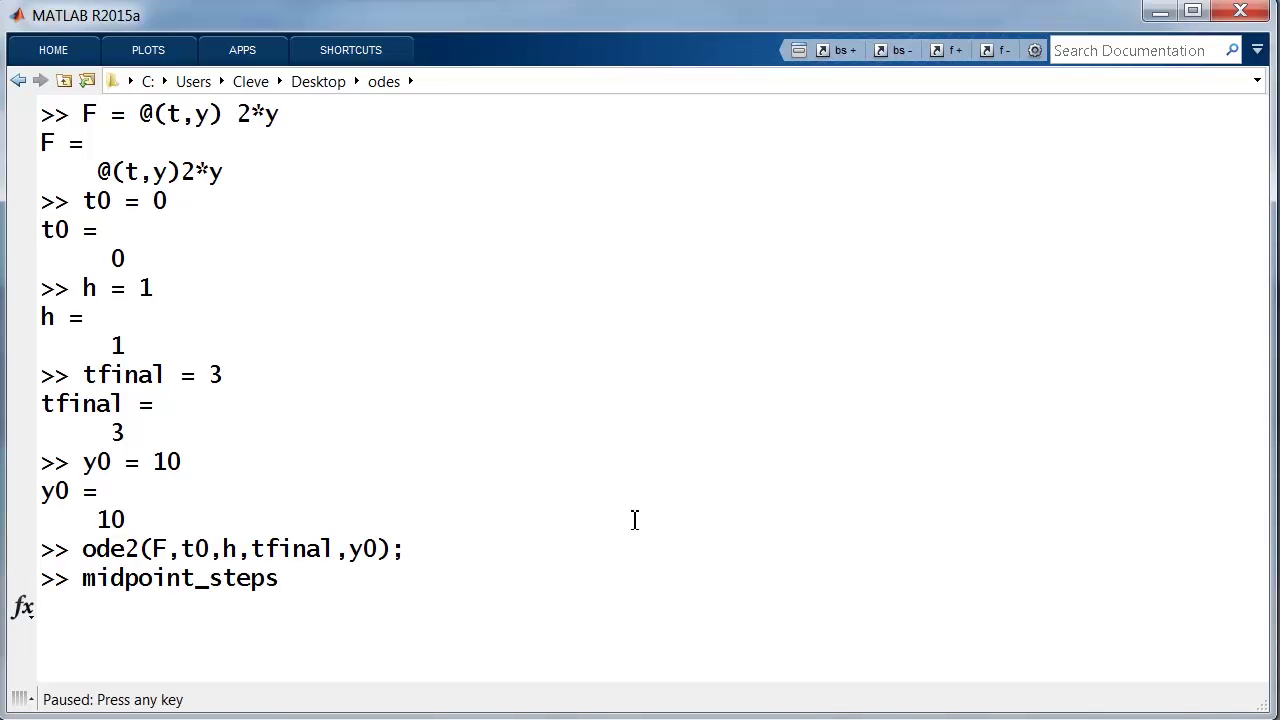
{"action": "key", "text": "alt+Tab"}
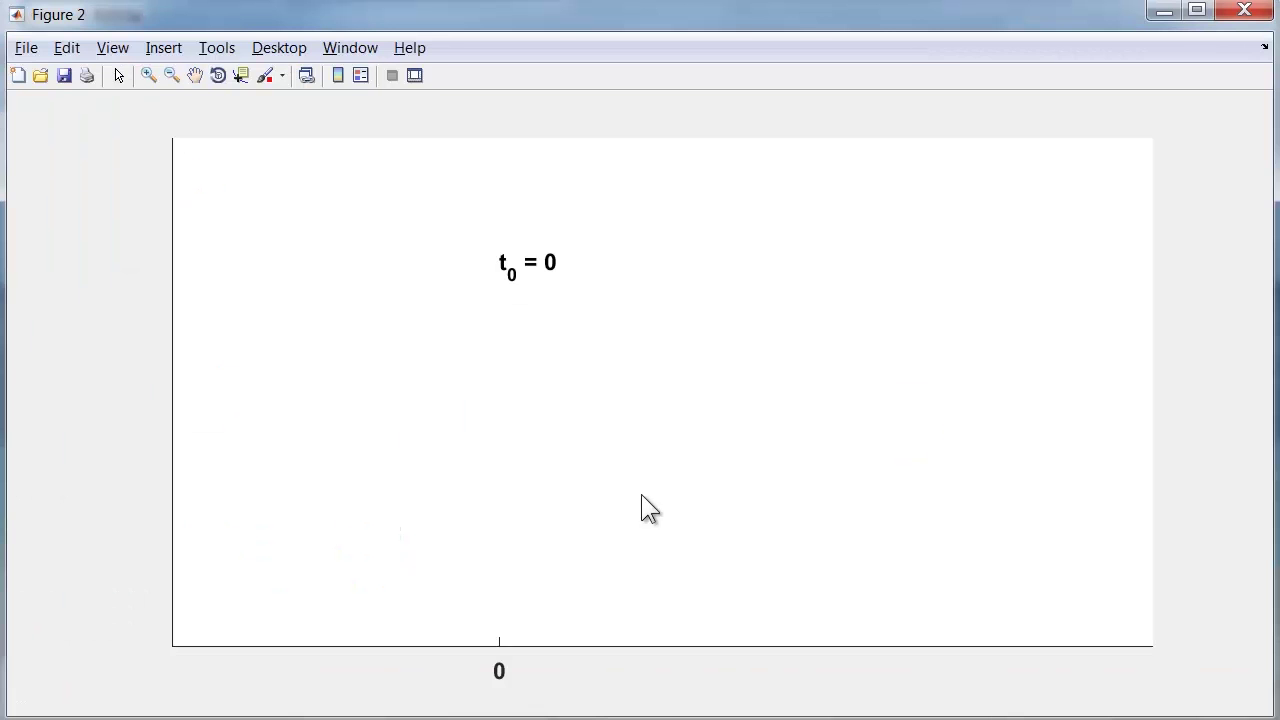
Step: Step through the first midpoint step: s1 = 20, ym = 20, s2 = 40, y1 = 50
{"action": "key", "text": "space"}
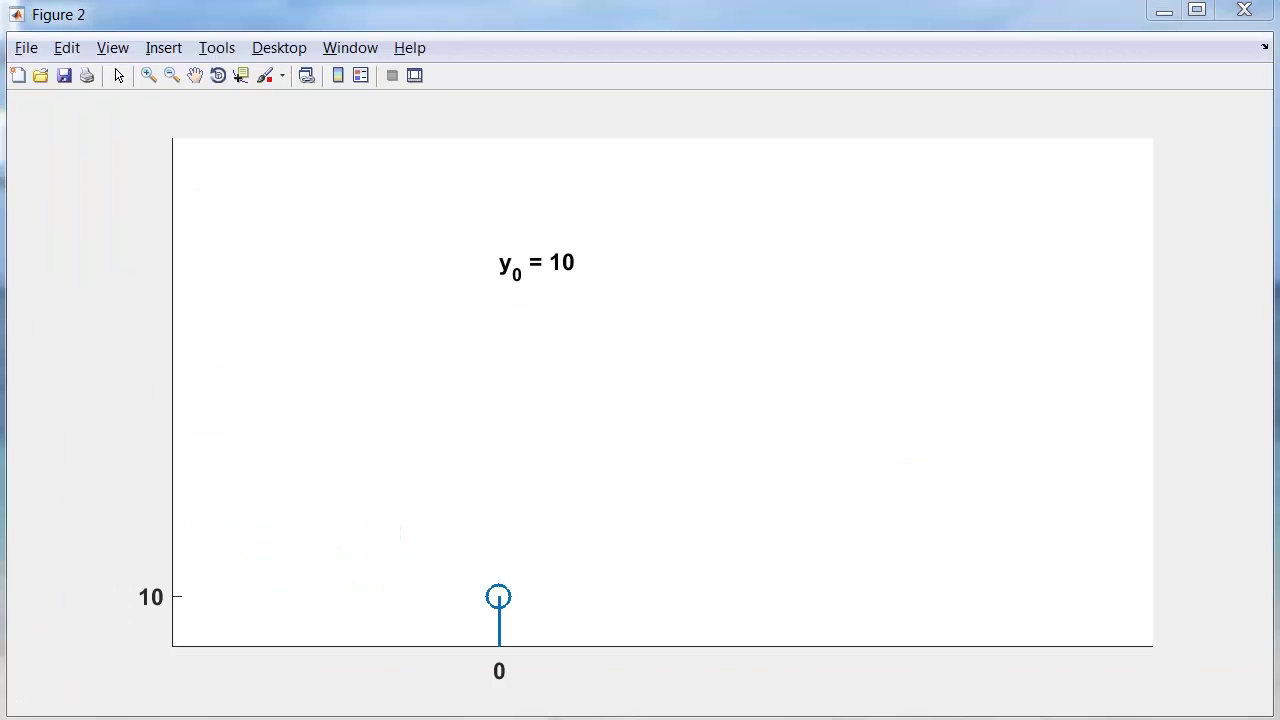
{"action": "key", "text": "space"}
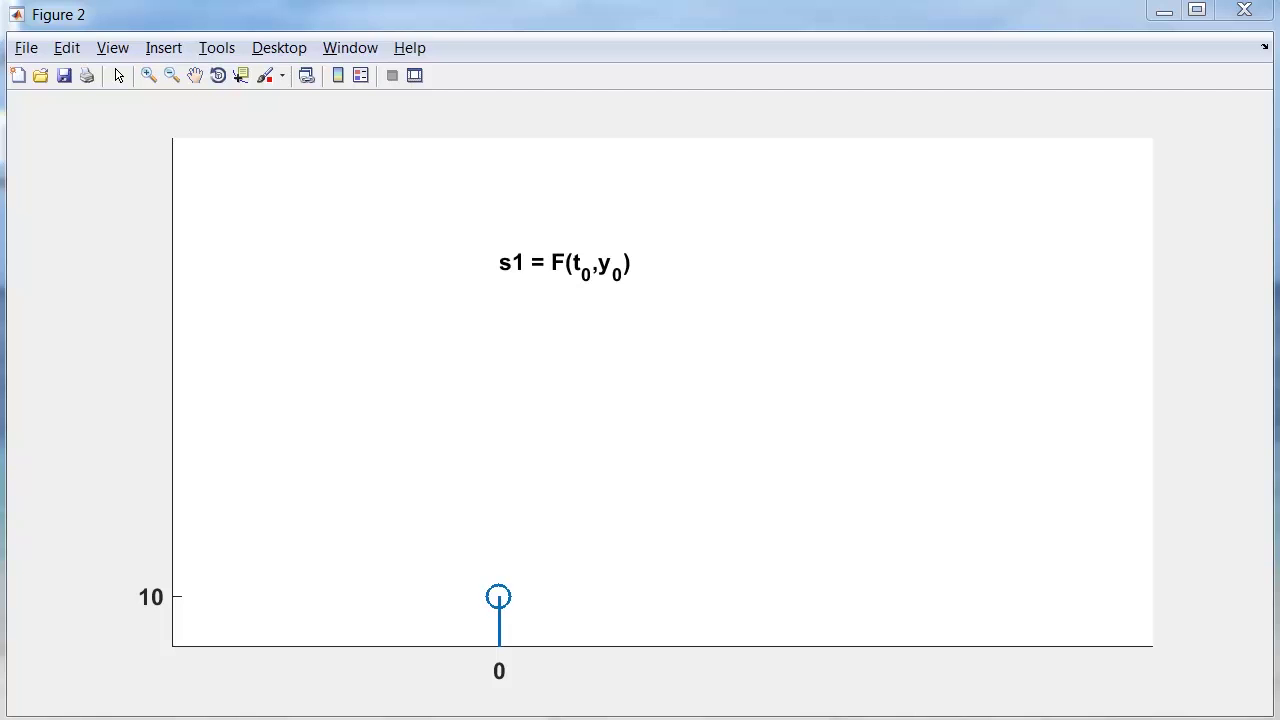
{"action": "key", "text": "space"}
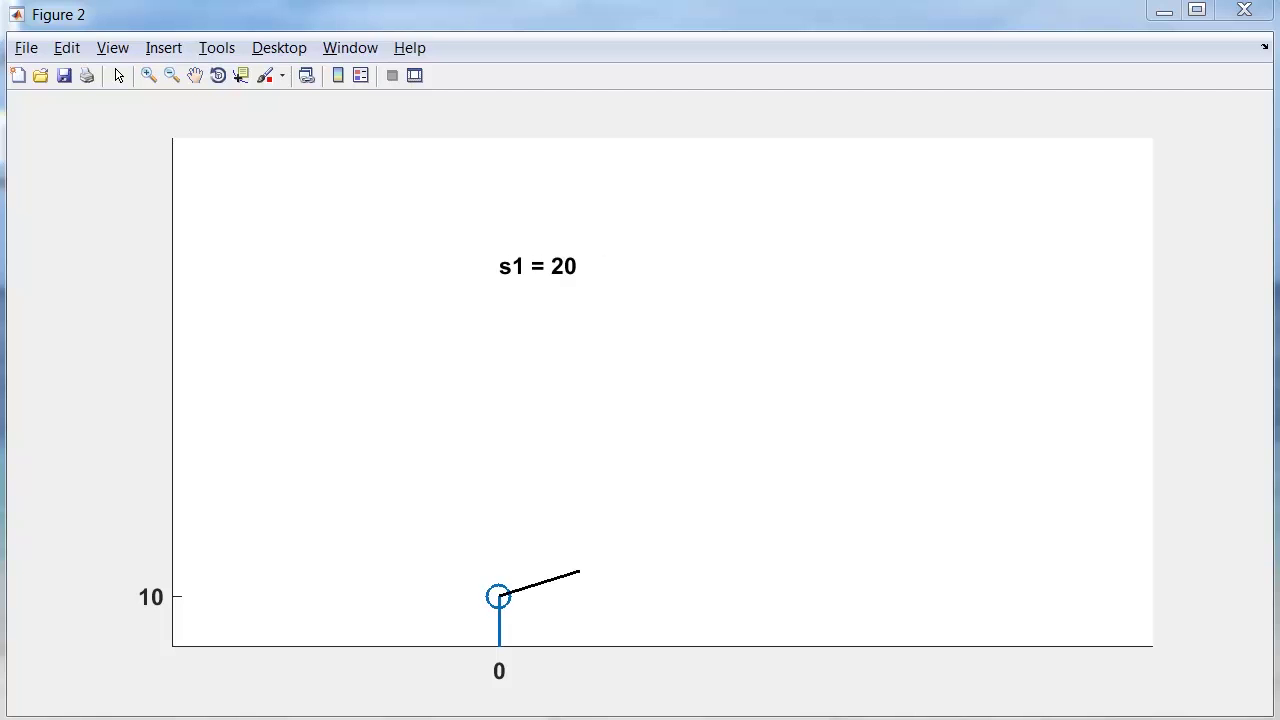
{"action": "key", "text": "space"}
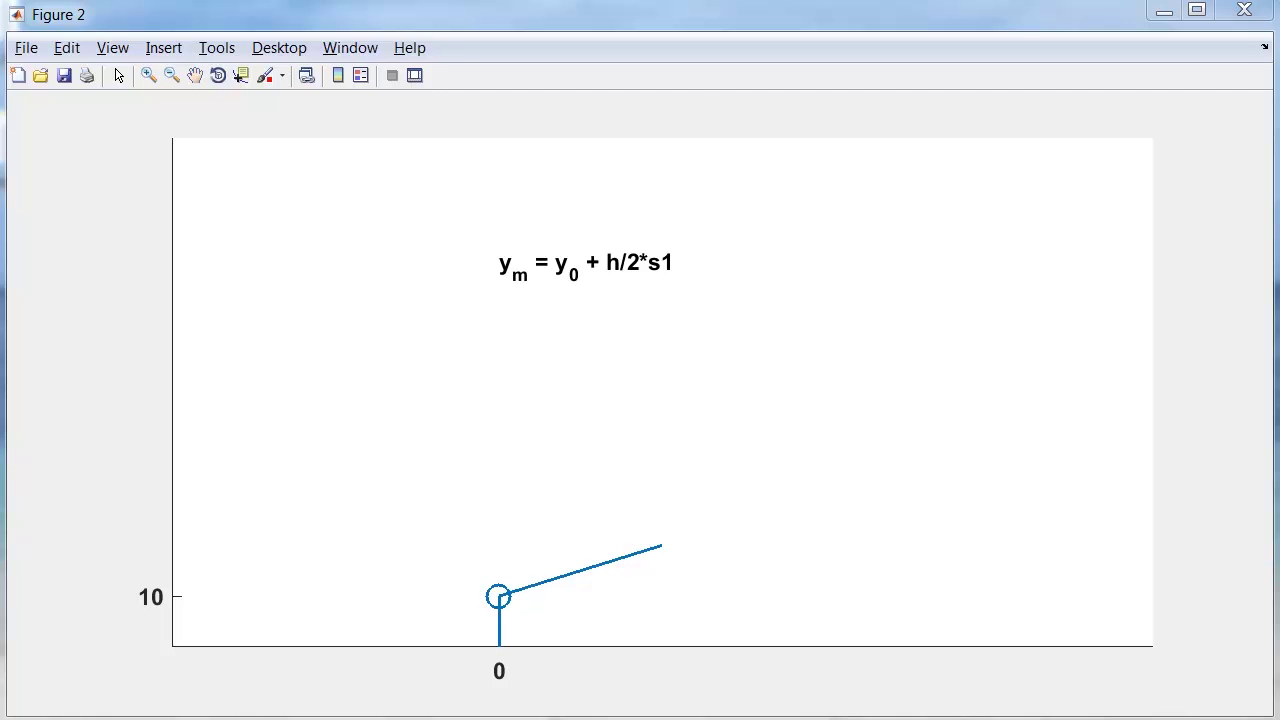
{"action": "key", "text": "space"}
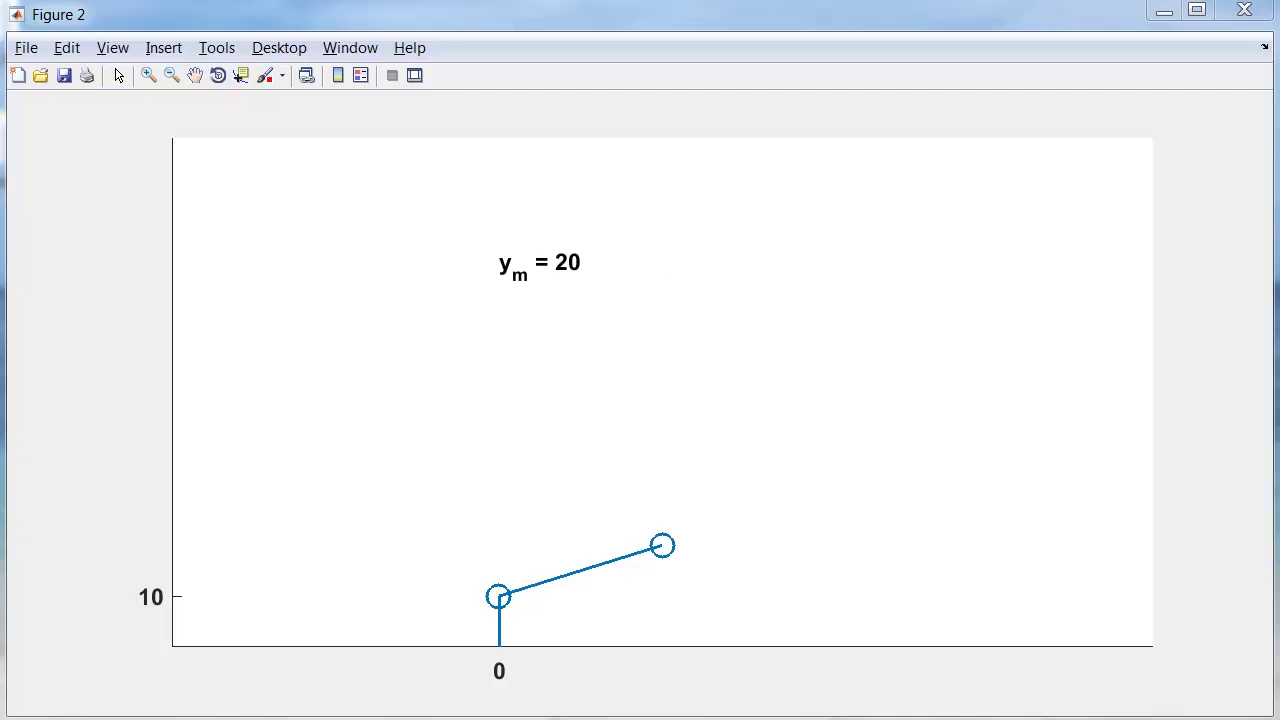
{"action": "key", "text": "space"}
{"action": "key", "text": "space"}
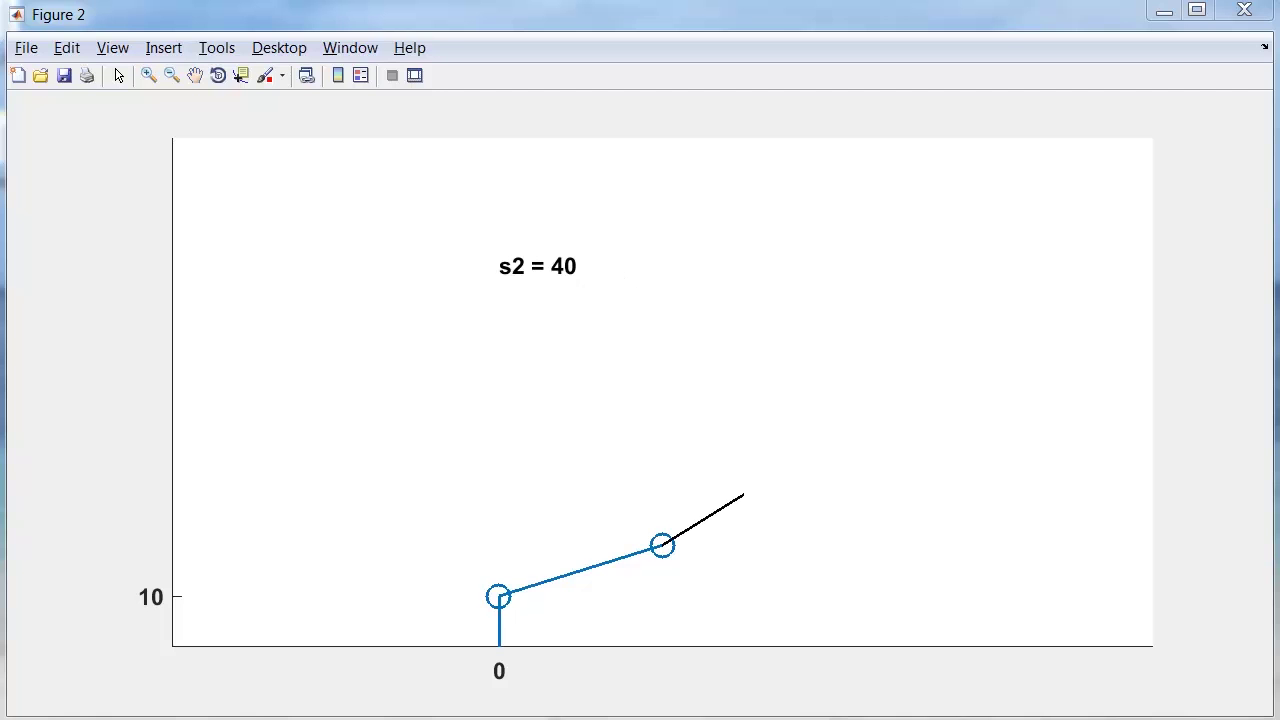
{"action": "key", "text": "space"}
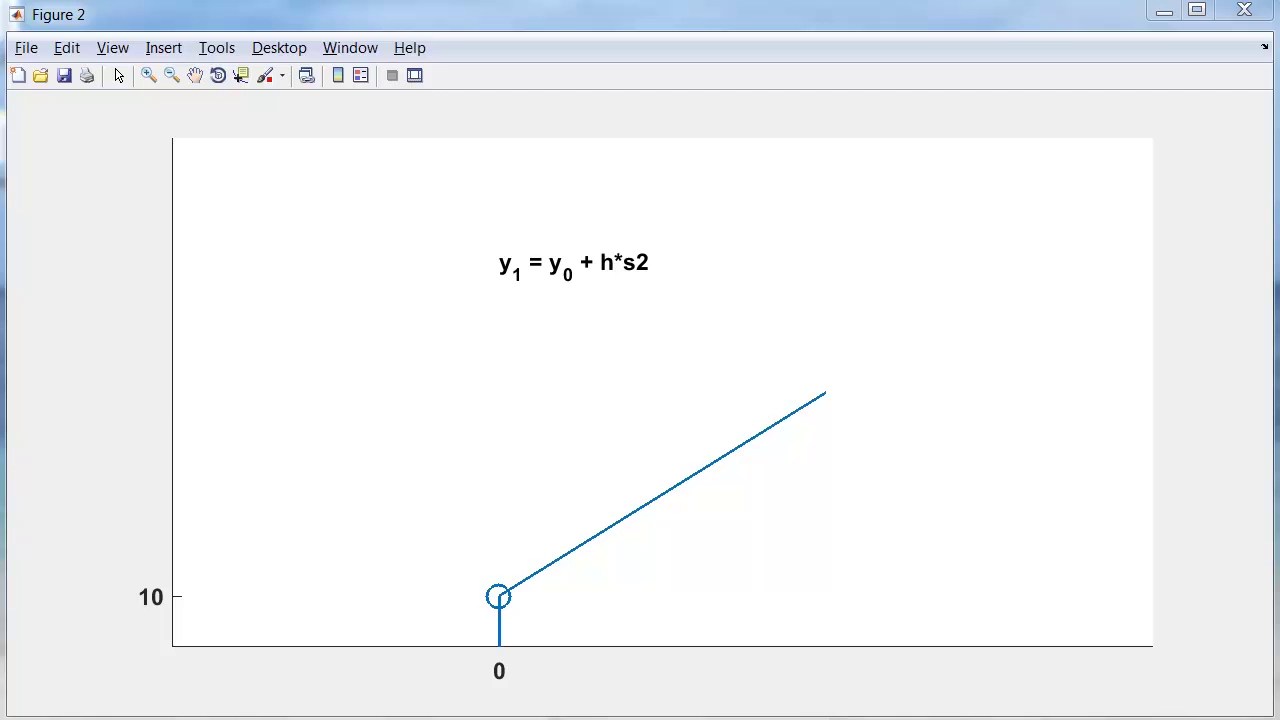
{"action": "key", "text": "space"}
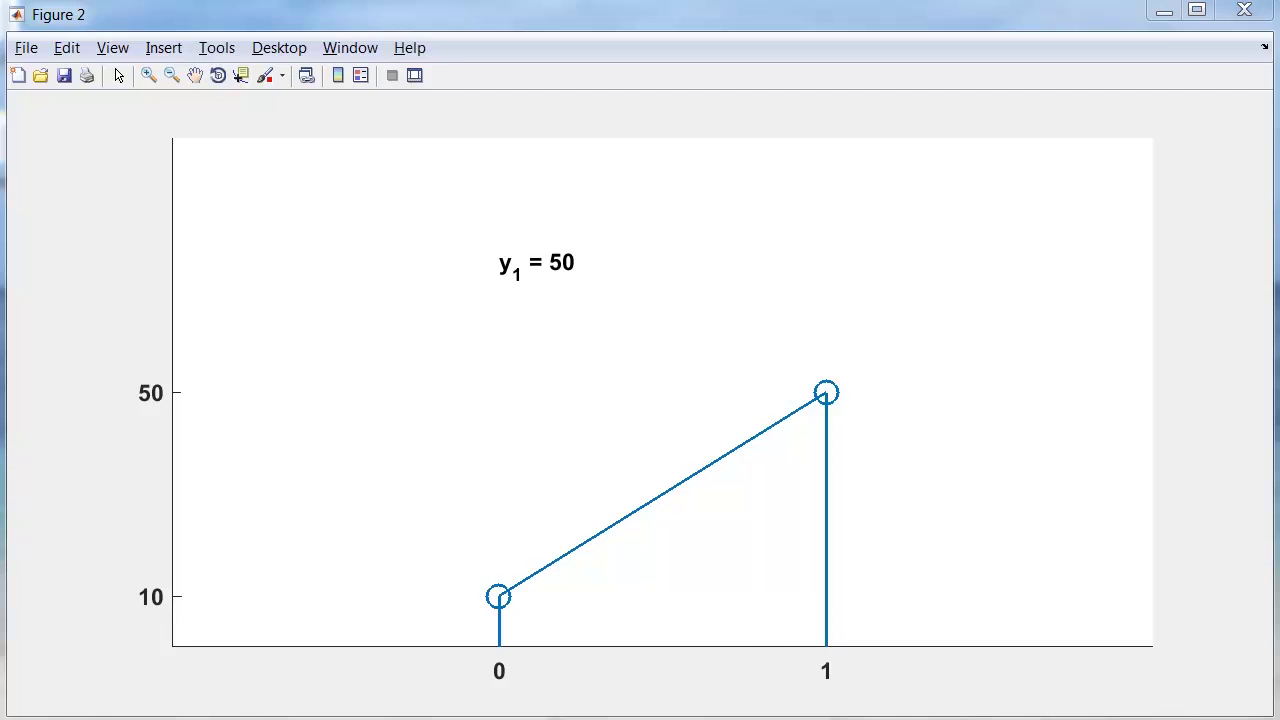
Step: Animate the second step: s1 = 100, ym = 100, s2 = 200, y2 = 250, then rescale axes
{"action": "key", "text": "space"}
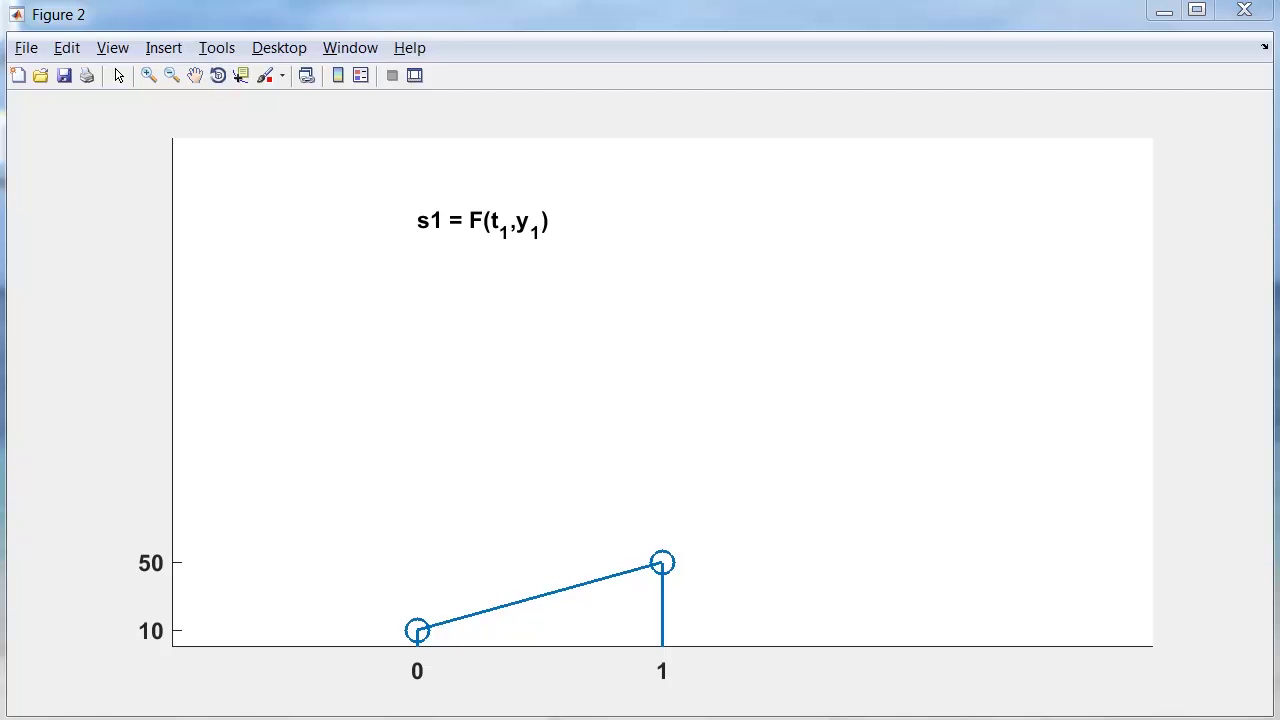
{"action": "key", "text": "space"}
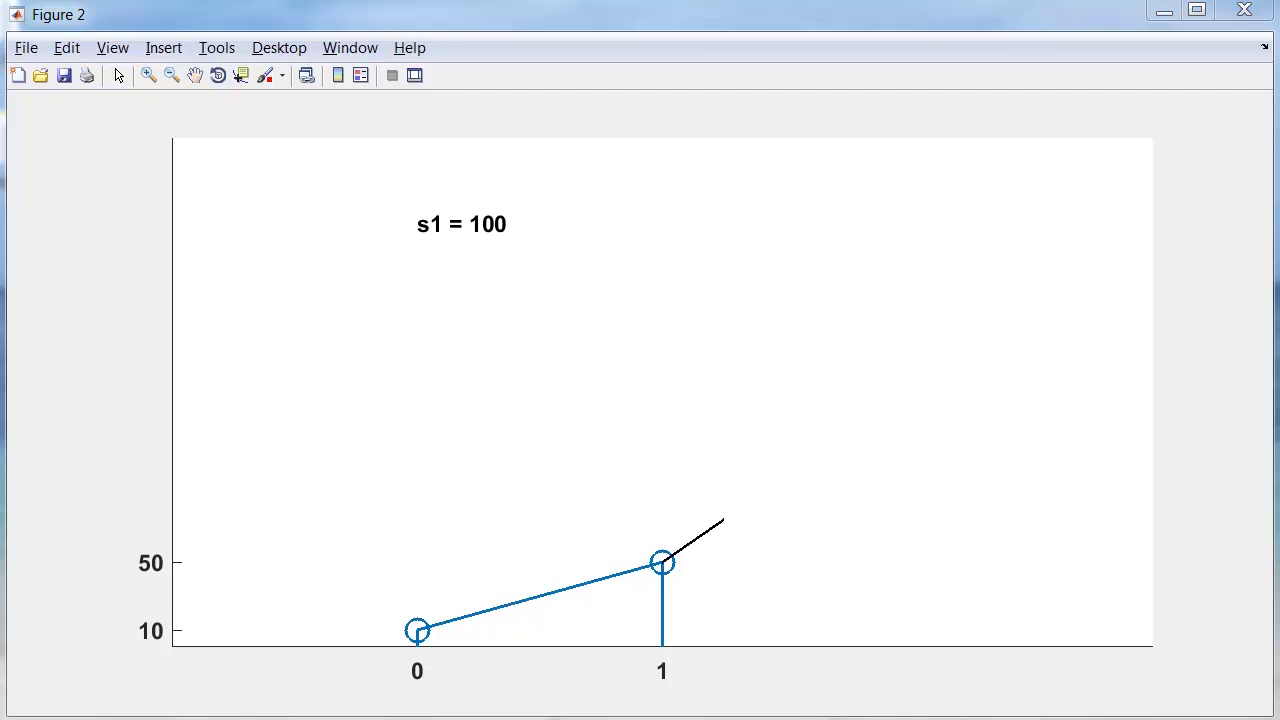
{"action": "key", "text": "space"}
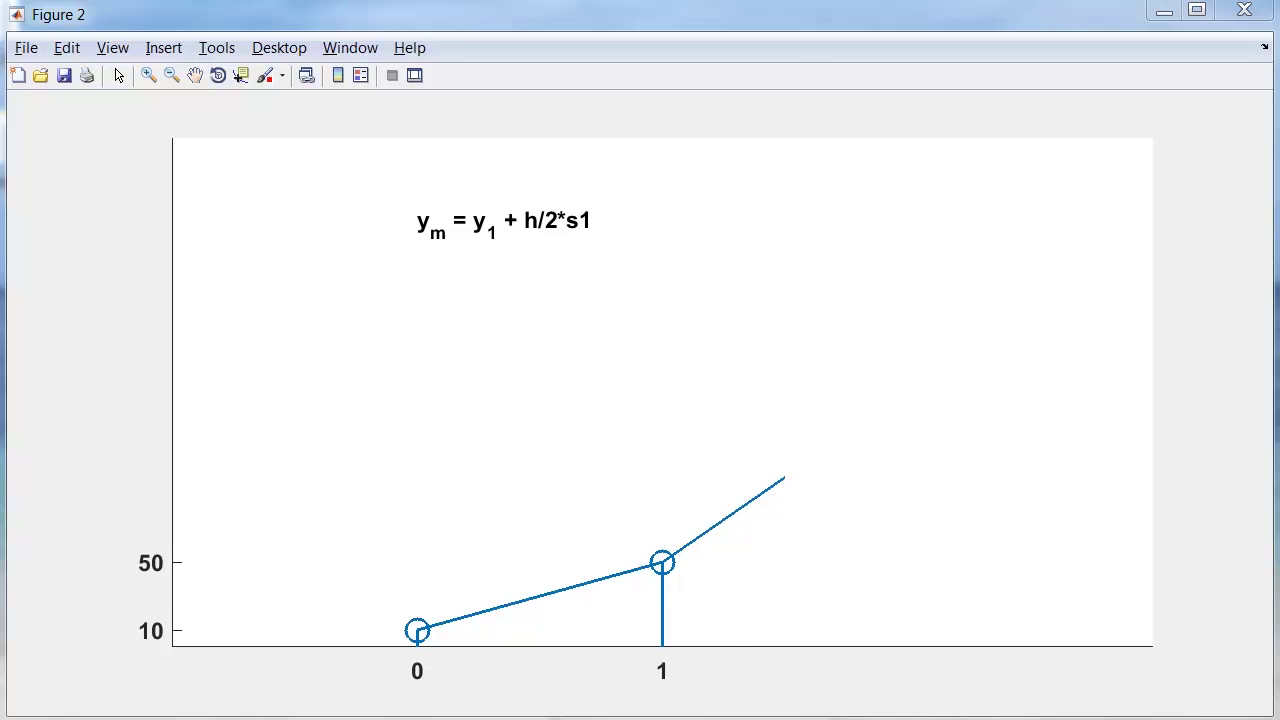
{"action": "key", "text": "space"}
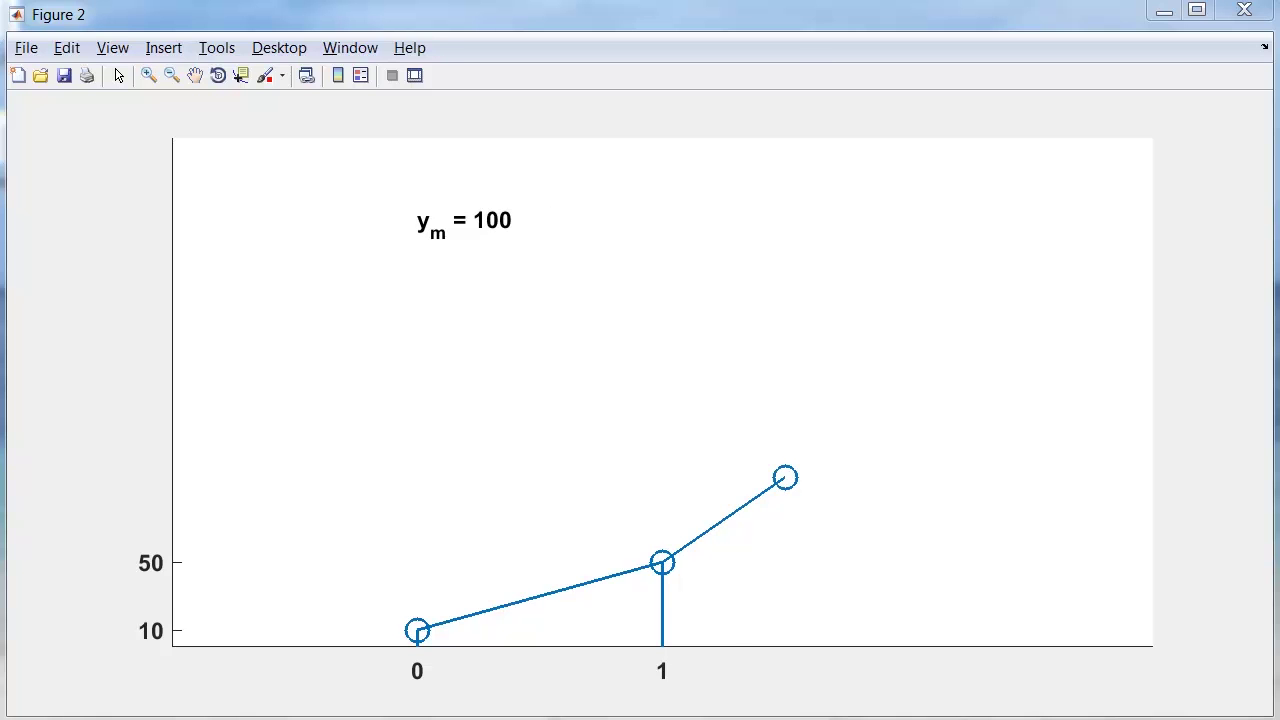
{"action": "key", "text": "space"}
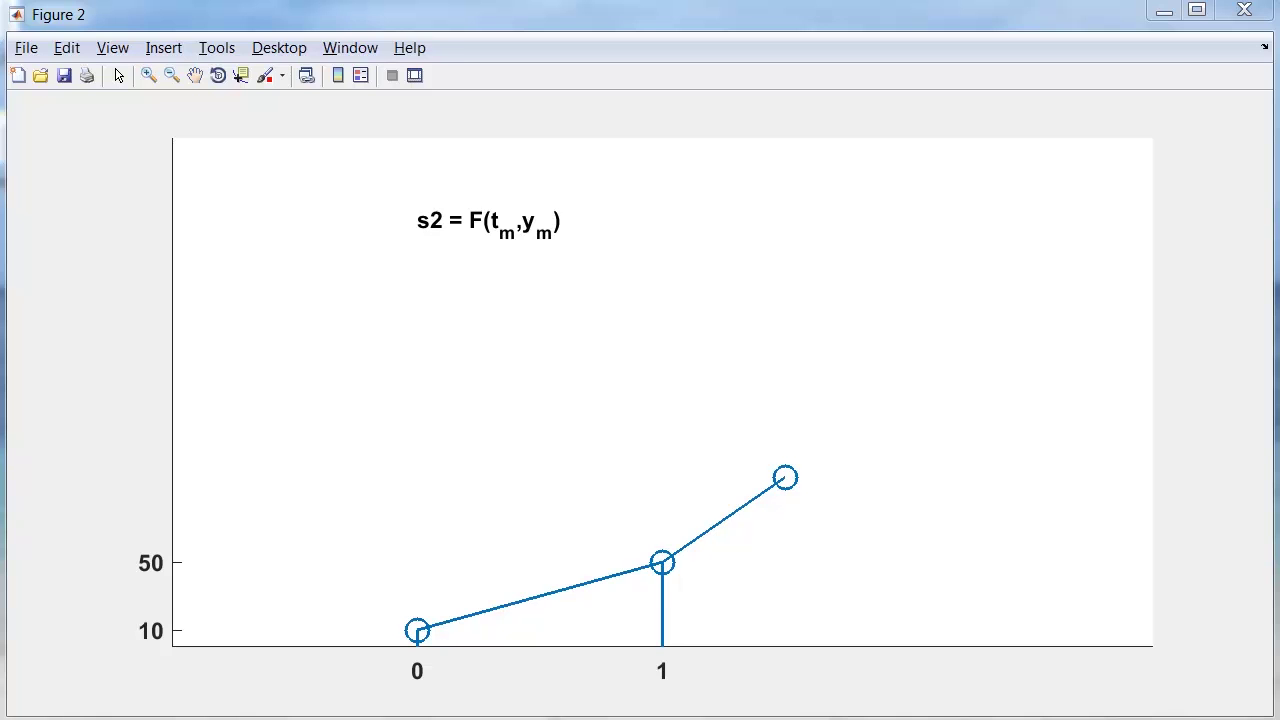
{"action": "key", "text": "space"}
{"action": "key", "text": "space"}
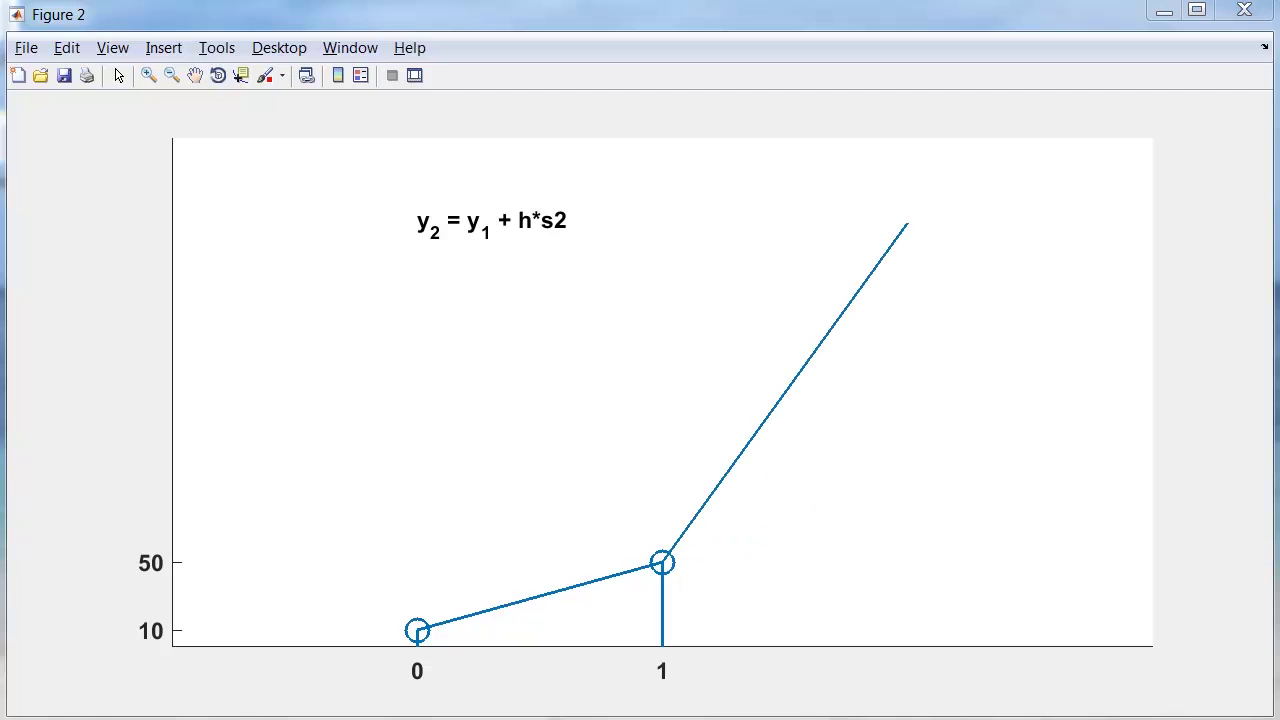
{"action": "key", "text": "space"}
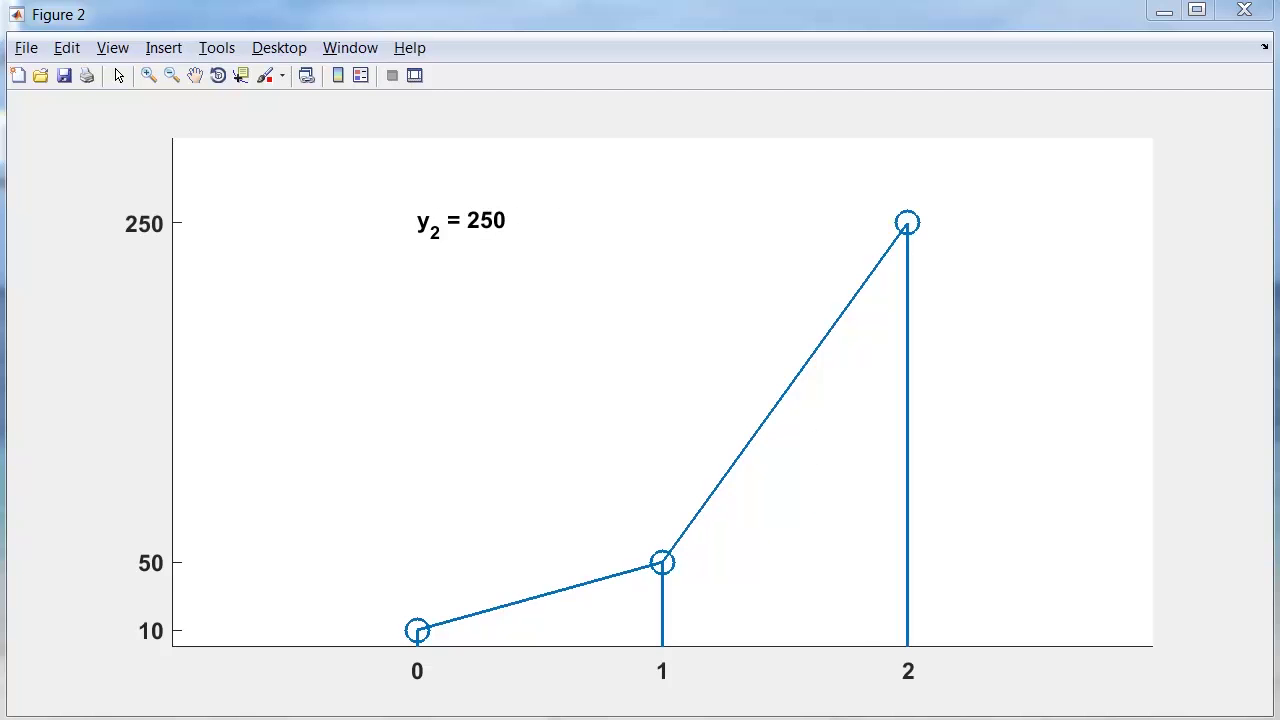
{"action": "key", "text": "space"}
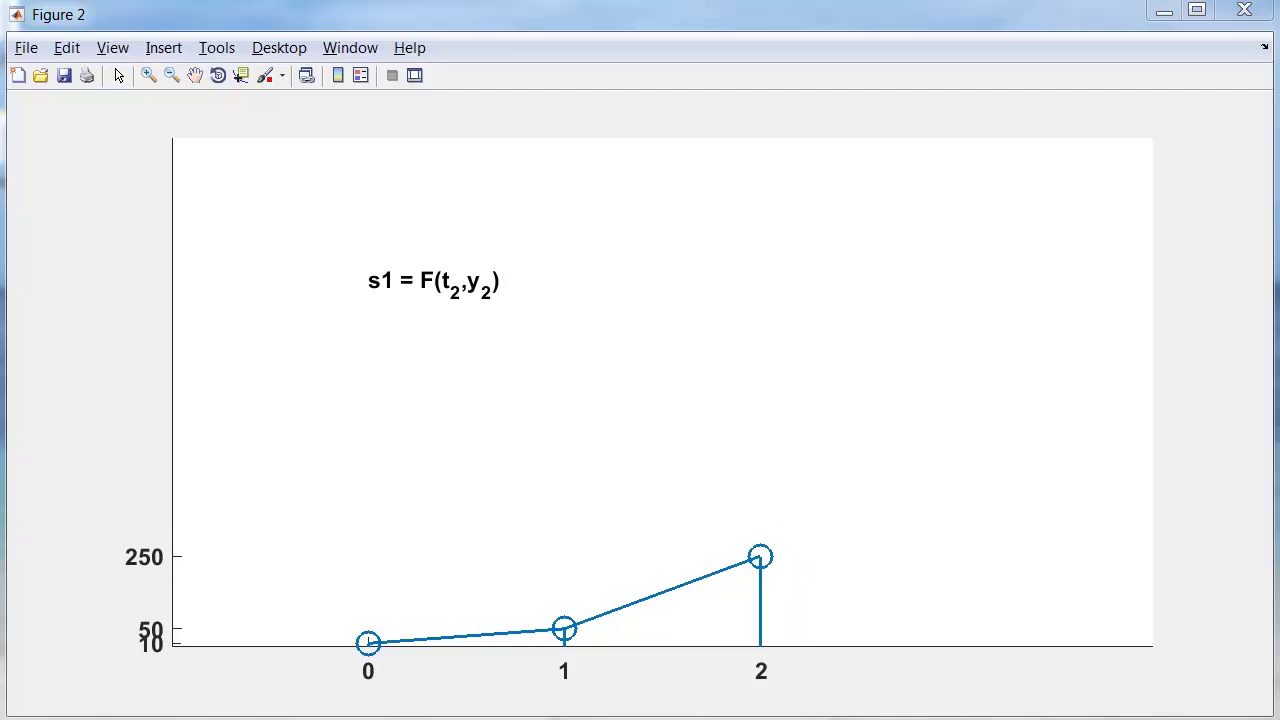
Step: Animate the third step: s1 = 500, ym = 500, s2 = 1000, up to the y3 formula
{"action": "key", "text": "space"}
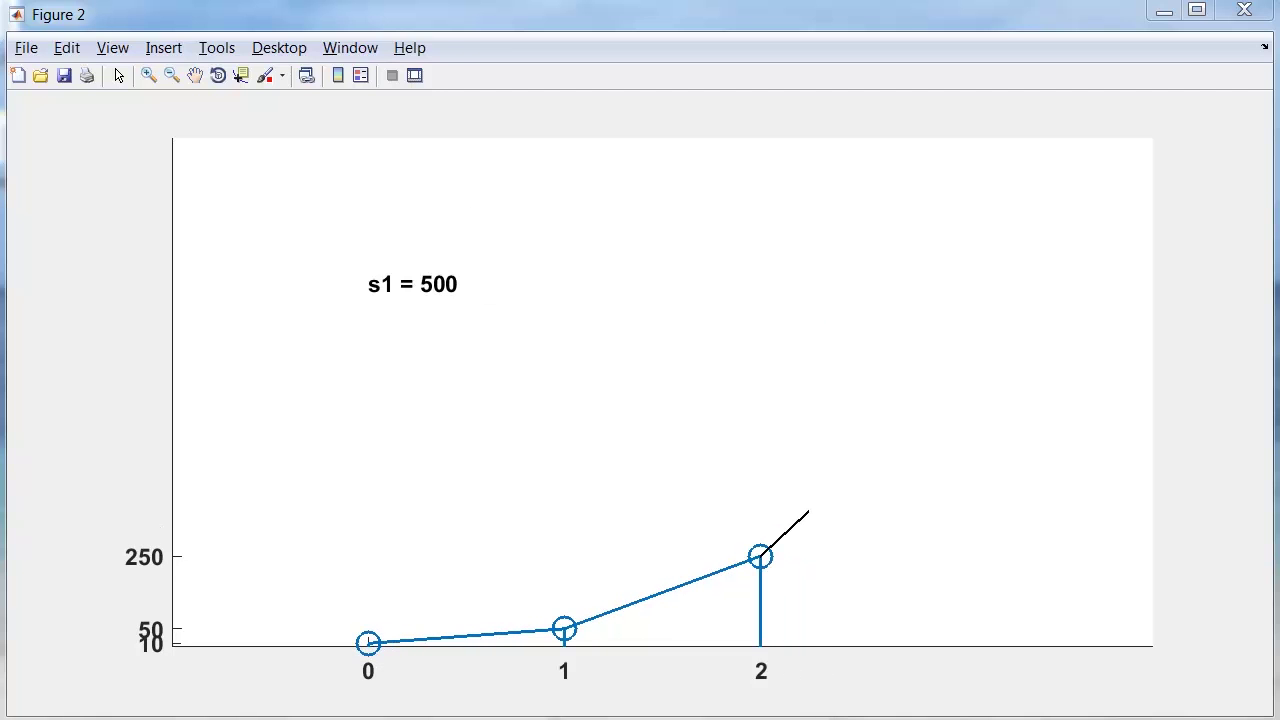
{"action": "key", "text": "space"}
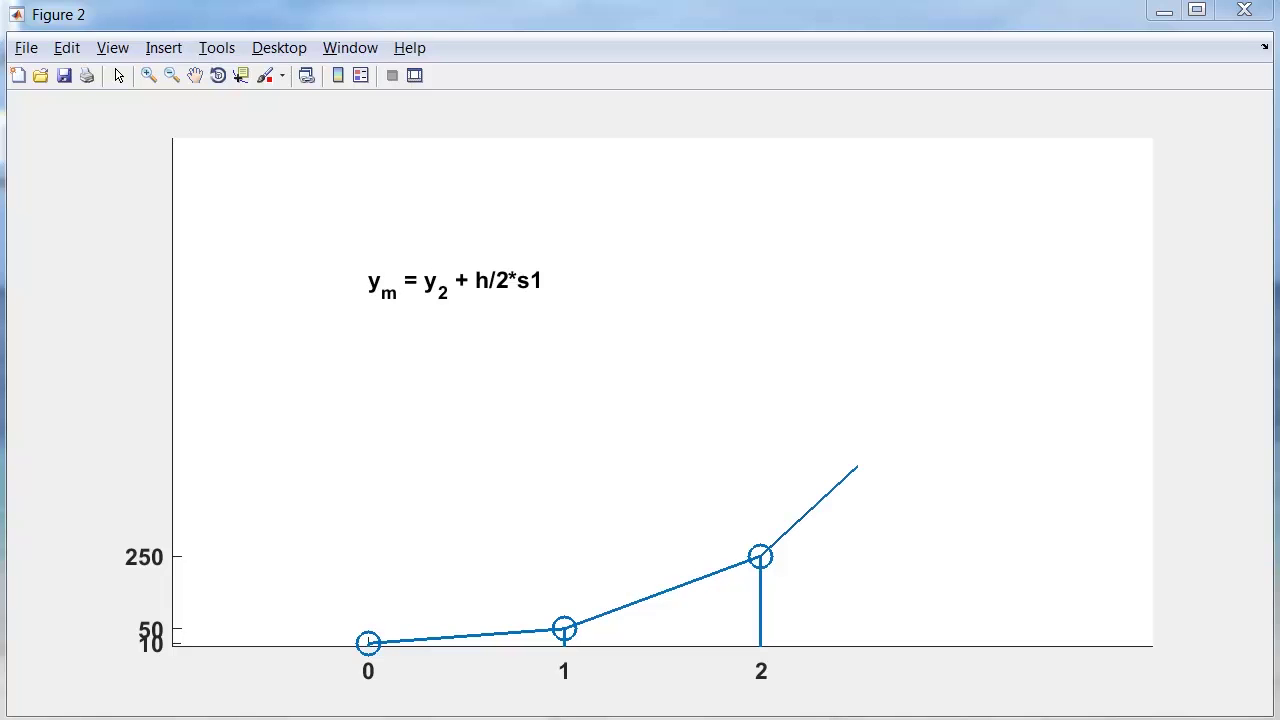
{"action": "key", "text": "space"}
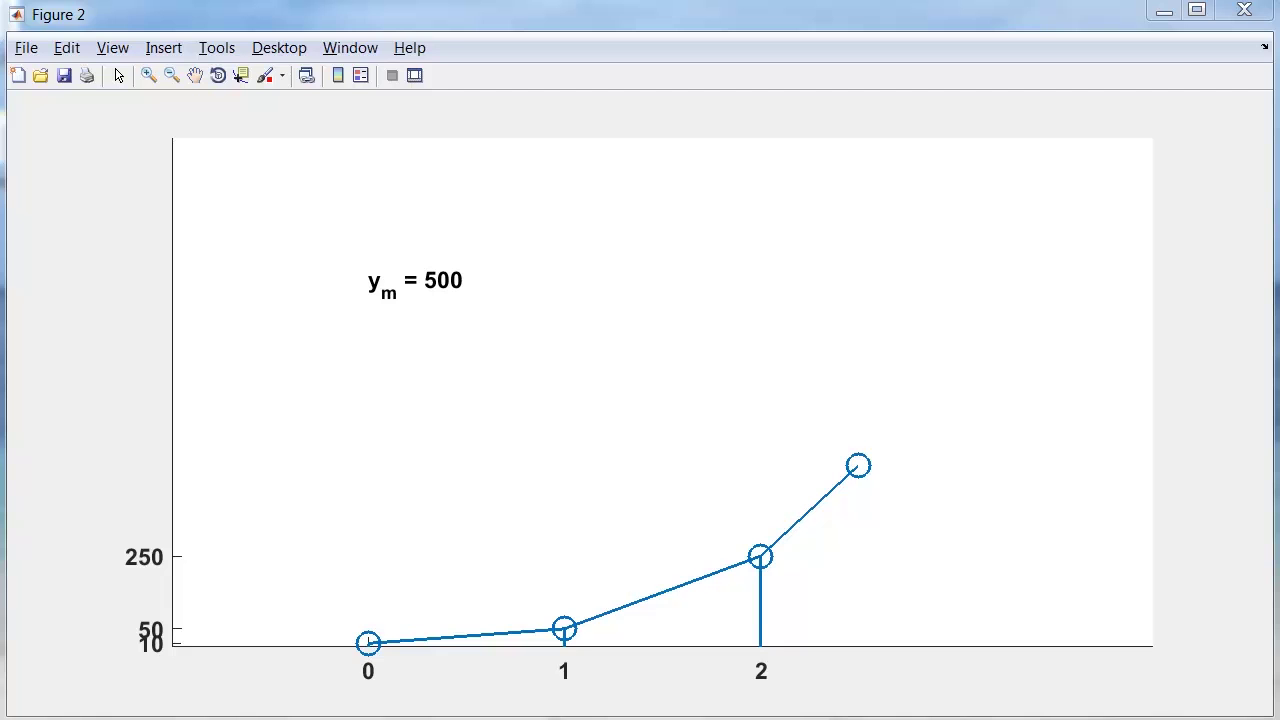
{"action": "key", "text": "space"}
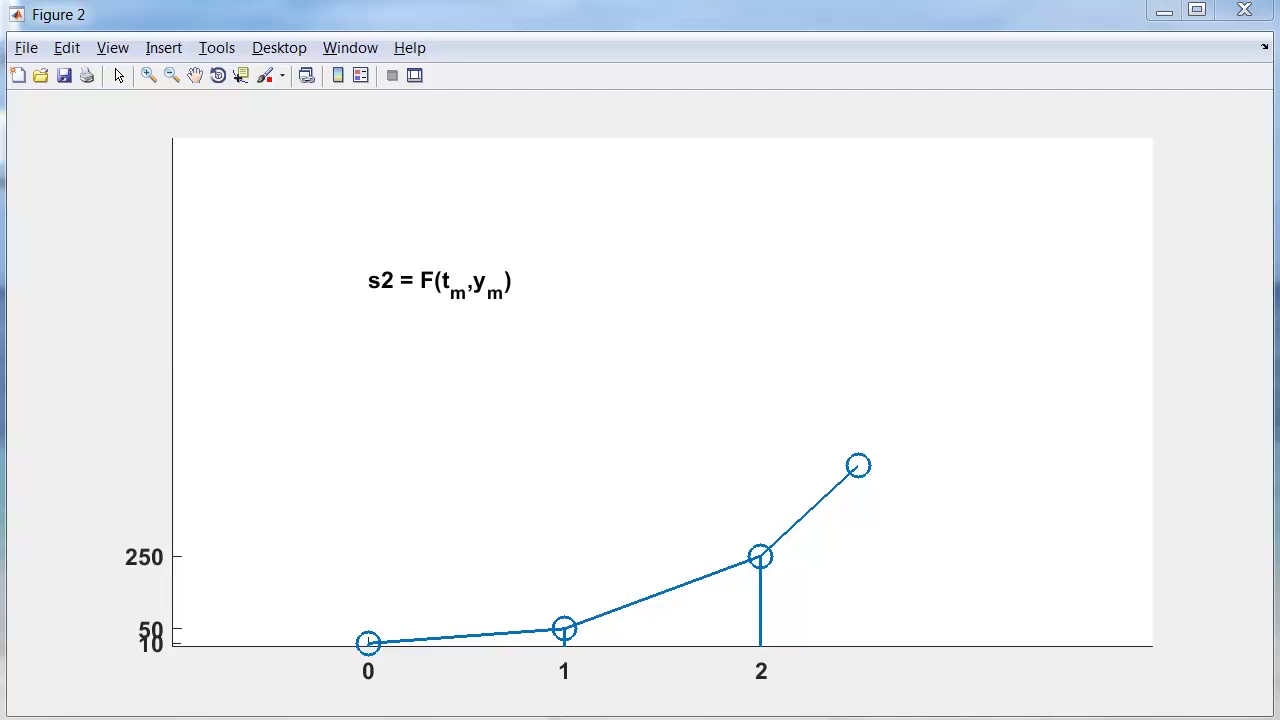
{"action": "key", "text": "space"}
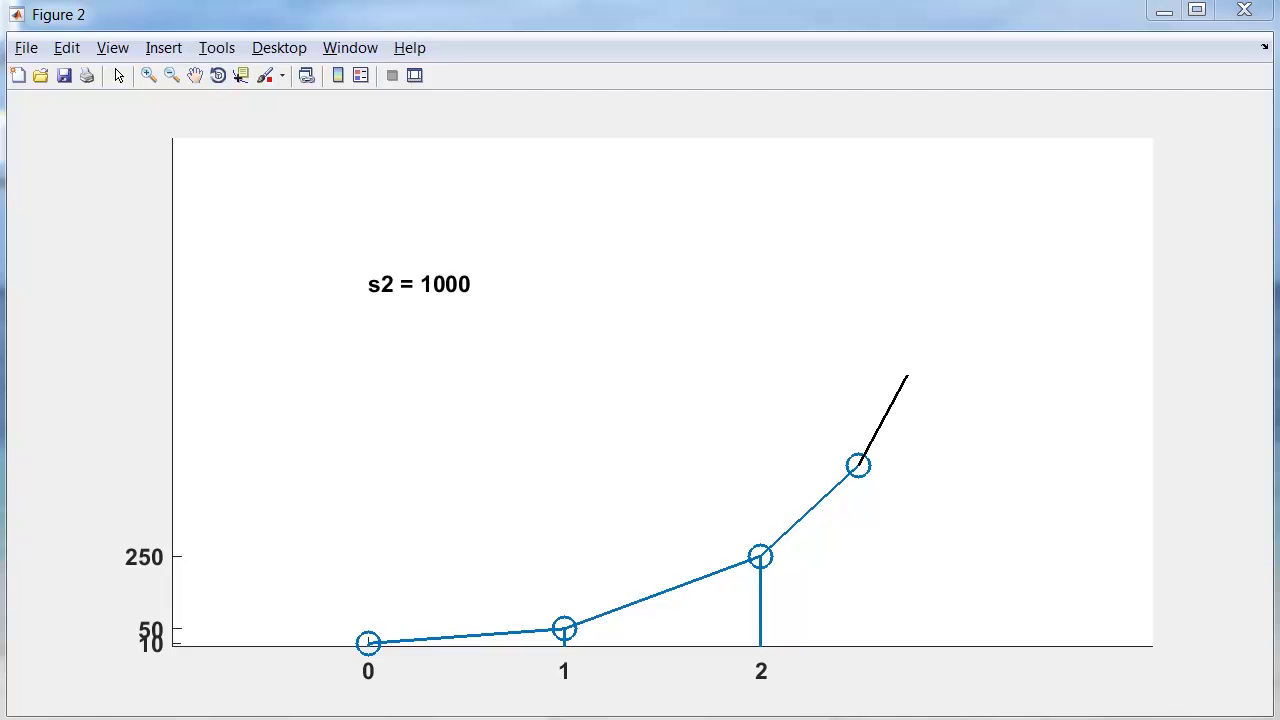
{"action": "key", "text": "space"}
{"action": "key", "text": "space"}
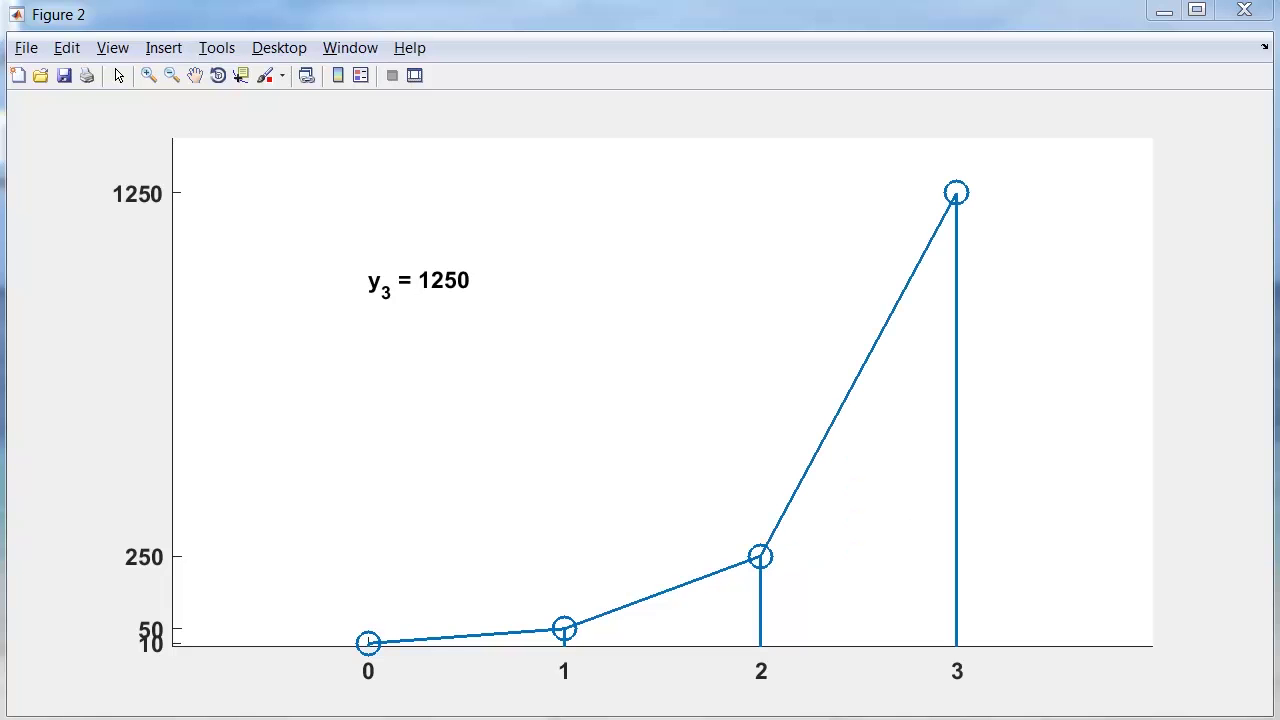
Step: Finish the animation, clearing the y3 = 1250 label from the figure
{"action": "key", "text": "space"}
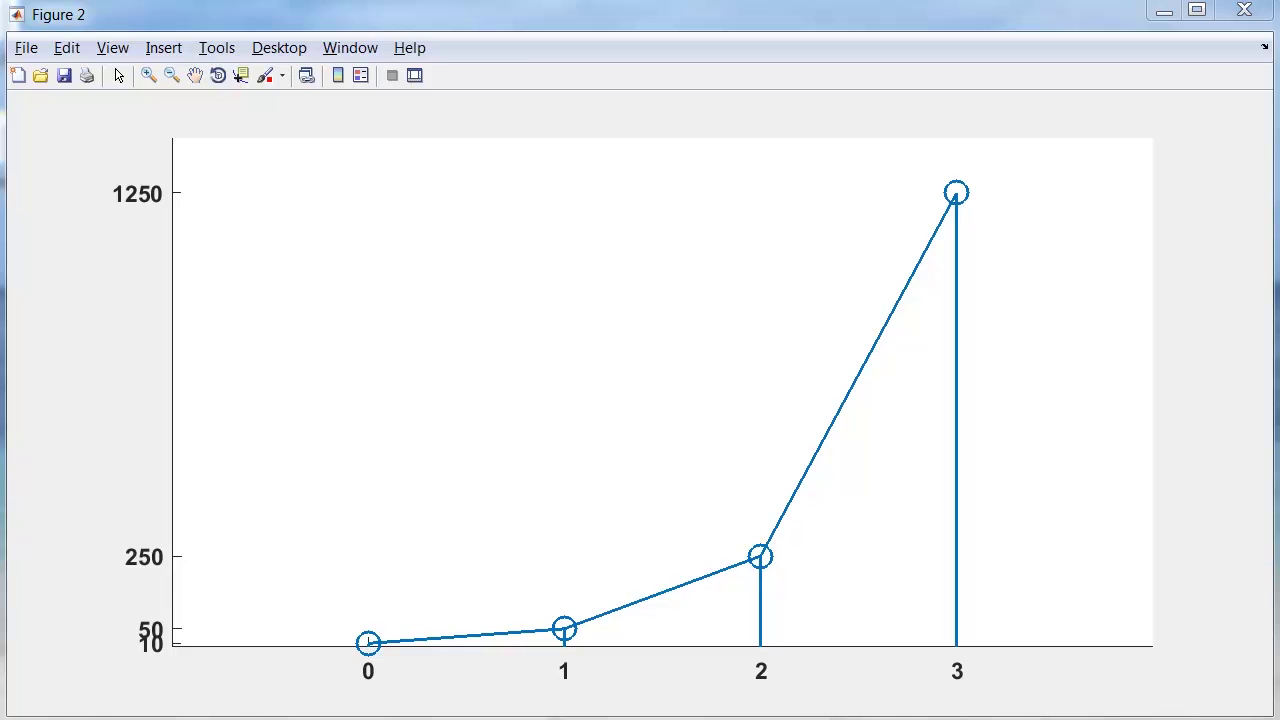